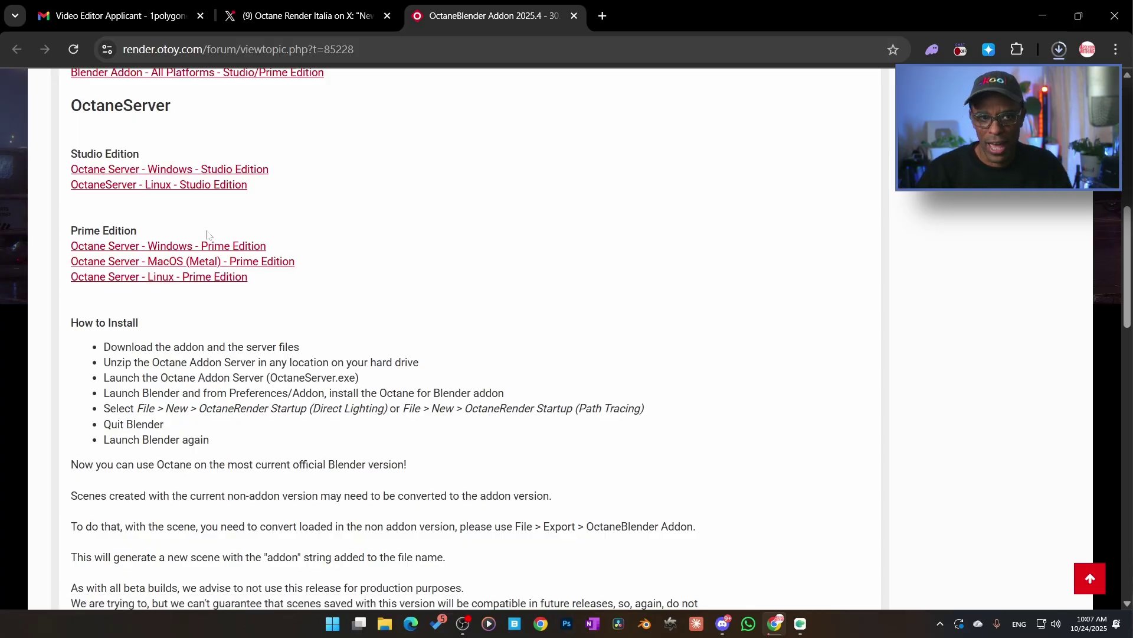
Step: Bring up the Downloads folder holding the OctaneBlender addon and OctaneServer Prime zips
{"action": "scroll", "coordinate": [176, 156], "scroll_direction": "up", "scroll_amount": 1}
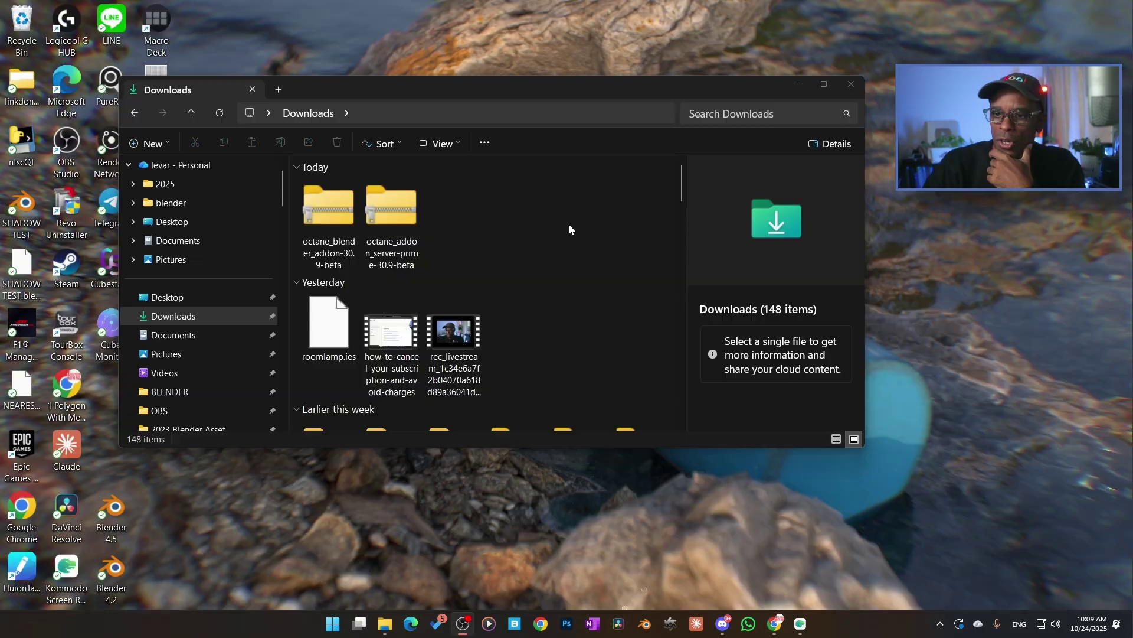
{"action": "left_click", "coordinate": [570, 229]}
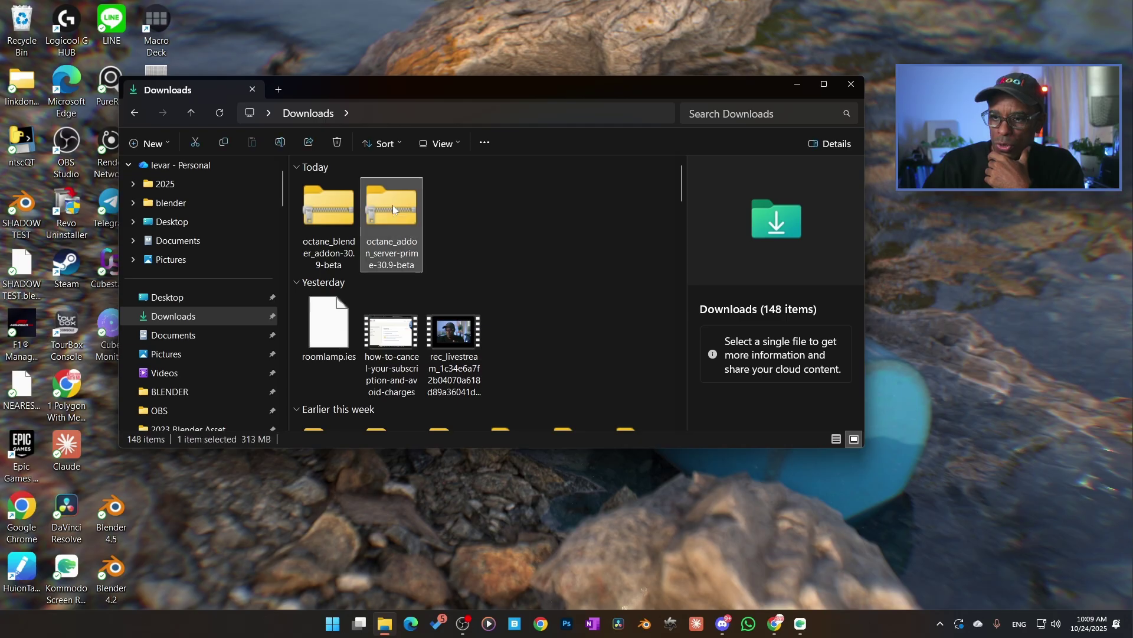
Step: Extract the OctaneServer Prime zip into the OctaneServerPrime folder
{"action": "double_click", "coordinate": [596, 325]}
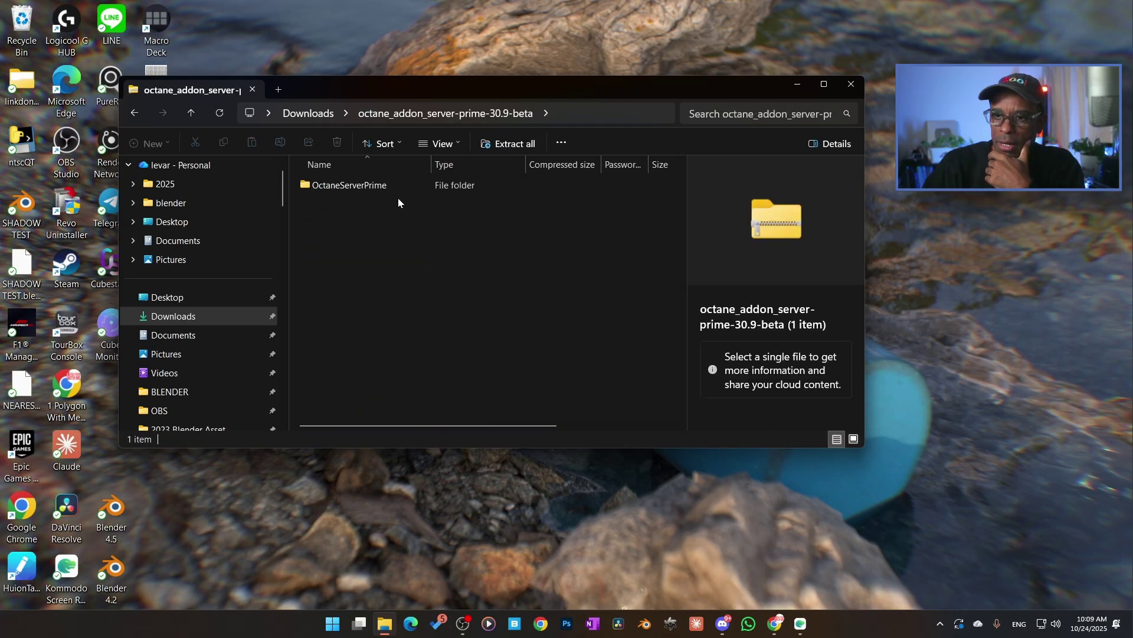
{"action": "left_click", "coordinate": [513, 145]}
{"action": "key", "text": "Return"}
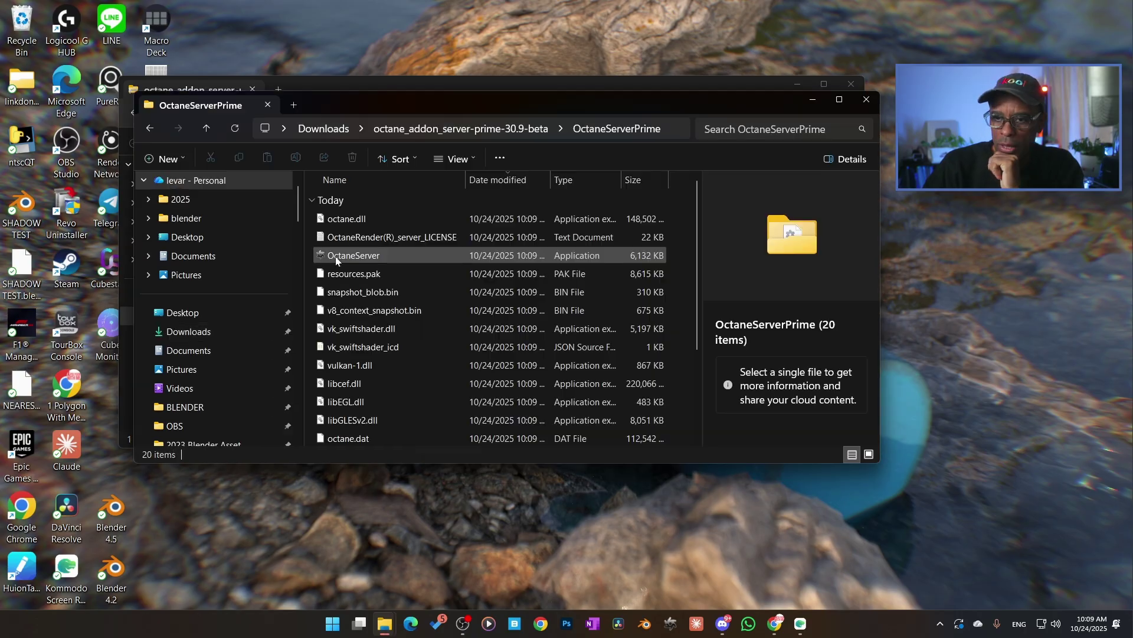
Step: Launch OctaneServer.exe past SmartScreen and confirm its activated tray icon
{"action": "double_click", "coordinate": [338, 257]}
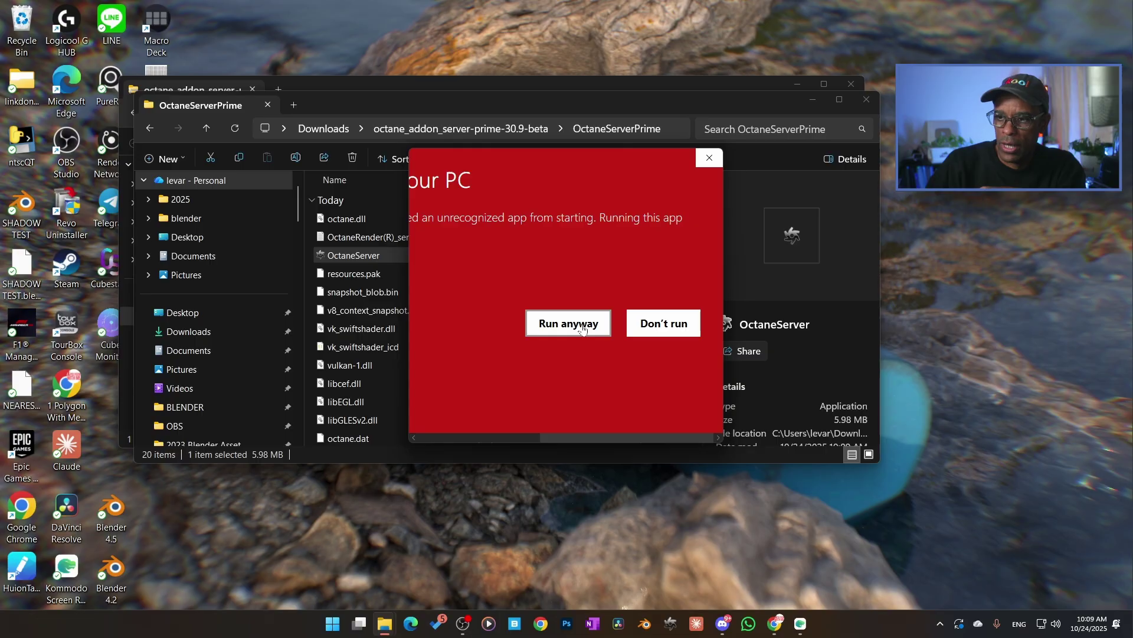
{"action": "left_click", "coordinate": [566, 321]}
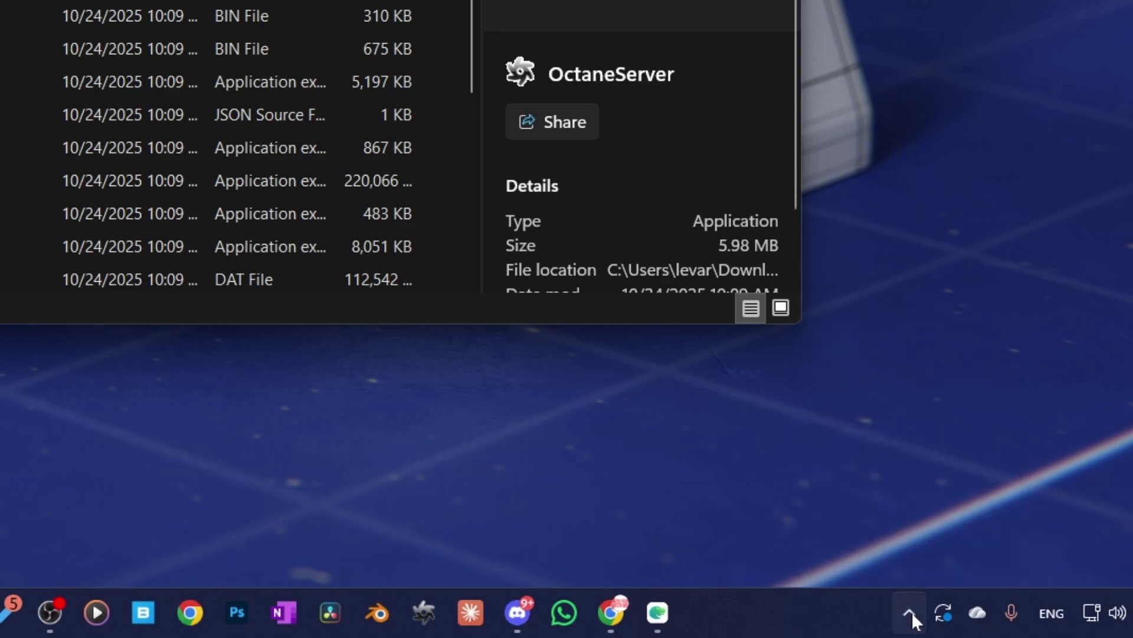
{"action": "left_click", "coordinate": [912, 612]}
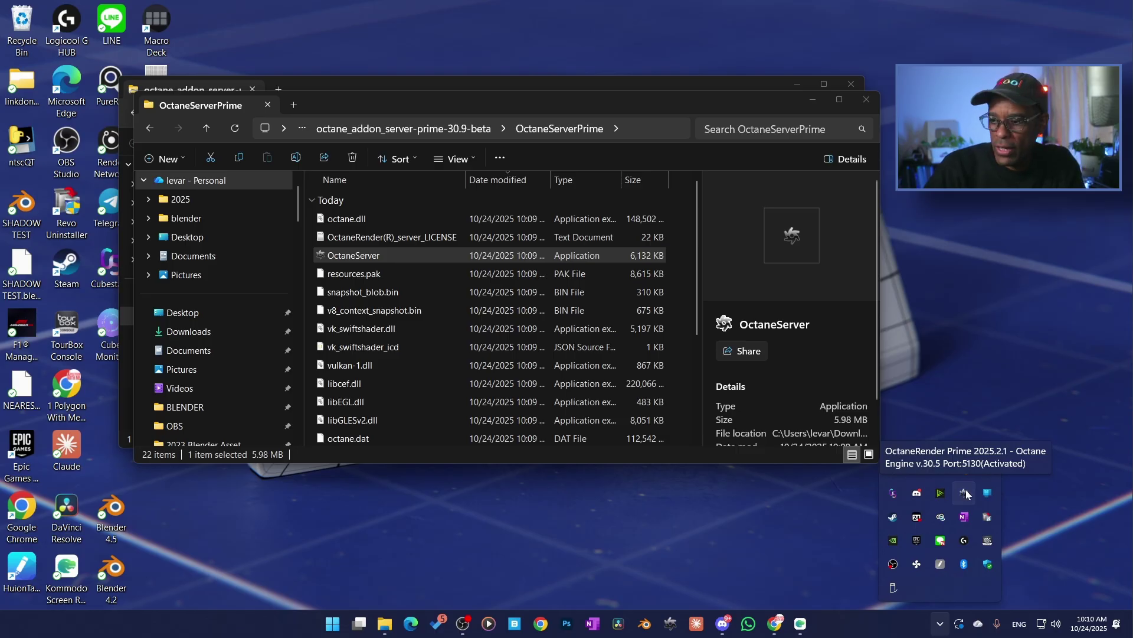
Step: Exit the Octane server from its tray menu and review Task Manager processes
{"action": "right_click", "coordinate": [966, 500]}
{"action": "left_click", "coordinate": [993, 534]}
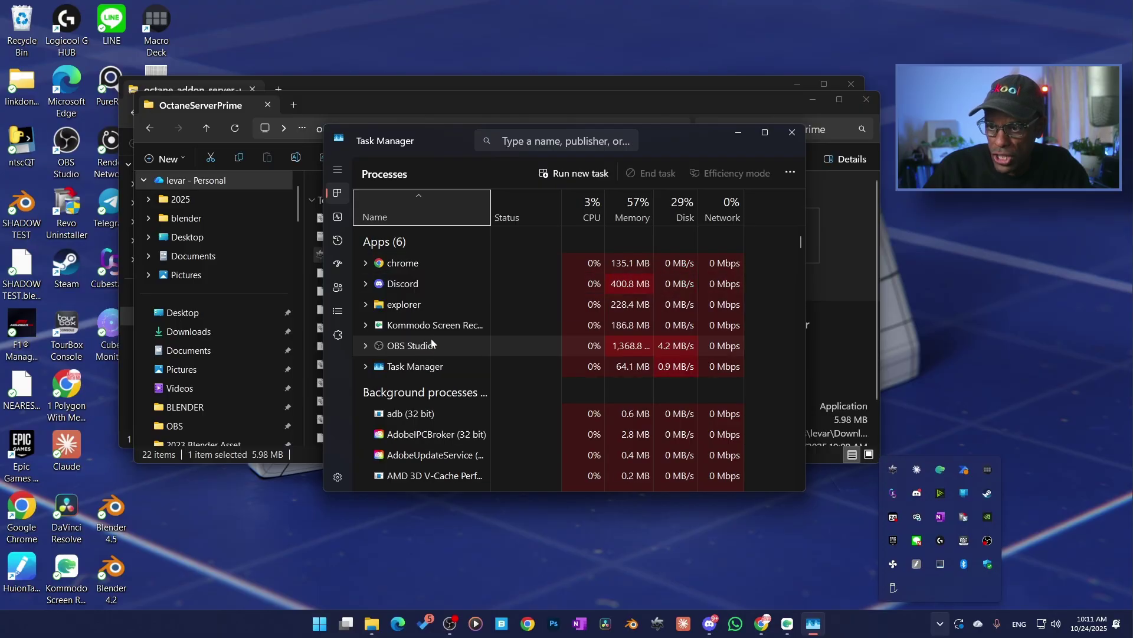
{"action": "scroll", "coordinate": [431, 344], "scroll_direction": "down", "scroll_amount": 7}
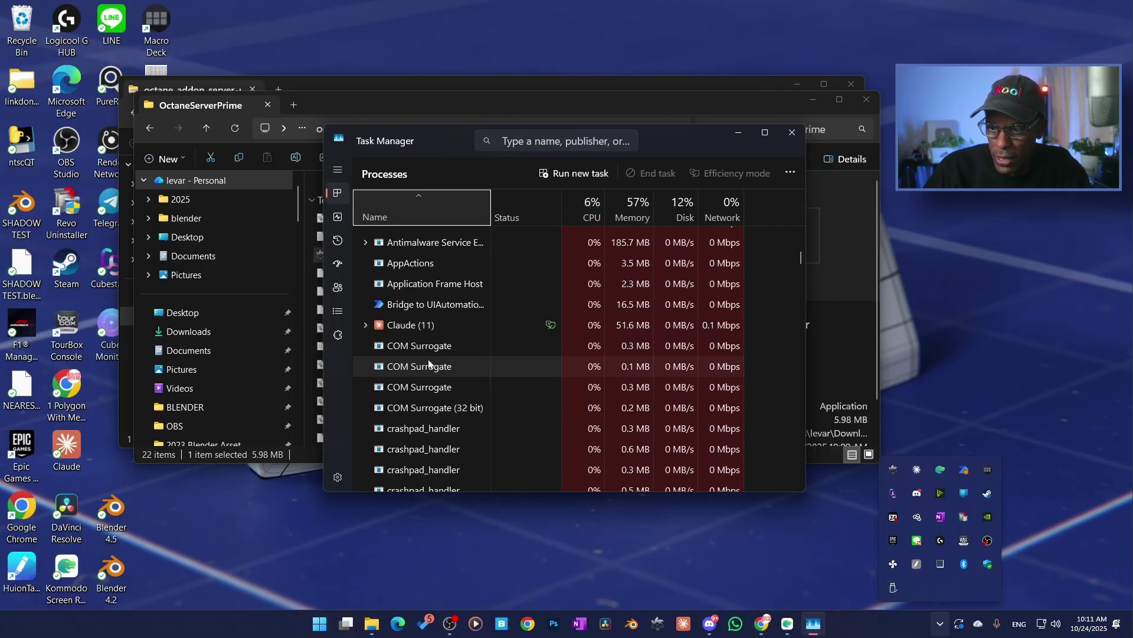
{"action": "scroll", "coordinate": [427, 366], "scroll_direction": "down", "scroll_amount": 8}
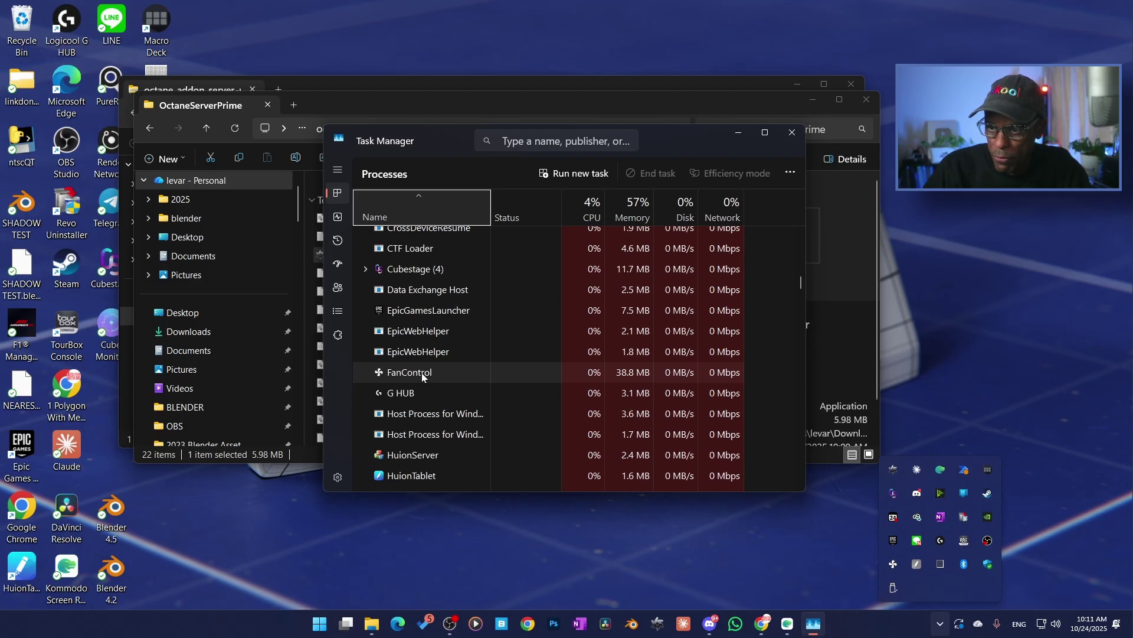
{"action": "key", "text": "alt+F4"}
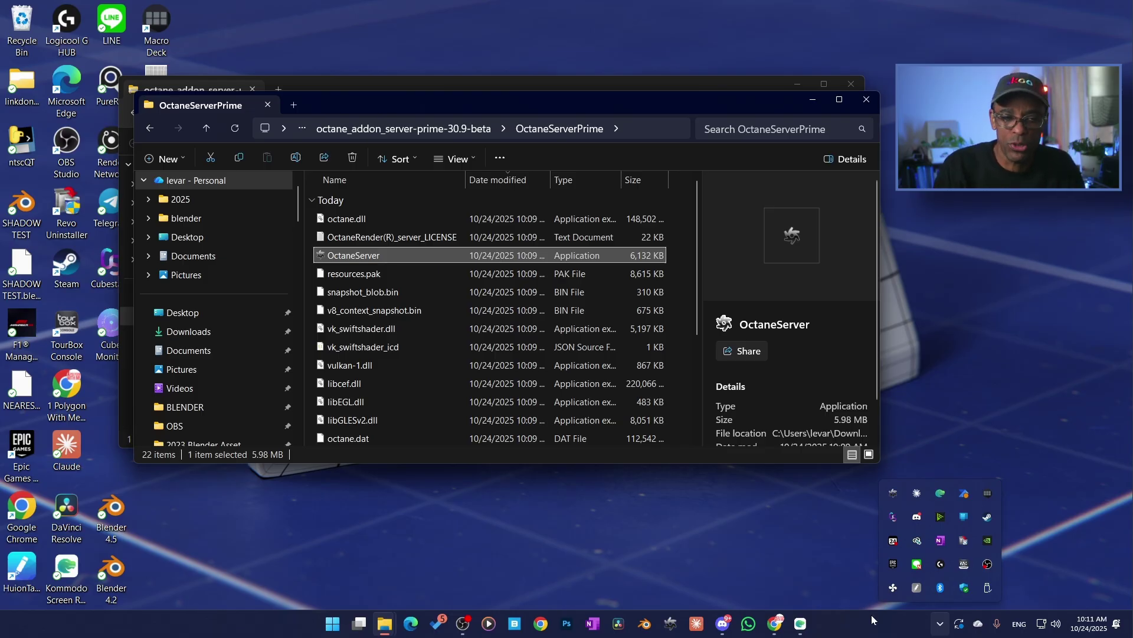
Step: Recheck Task Manager, close it, and inspect the hidden tray icons for Octane
{"action": "key", "text": "ctrl+shift+Escape"}
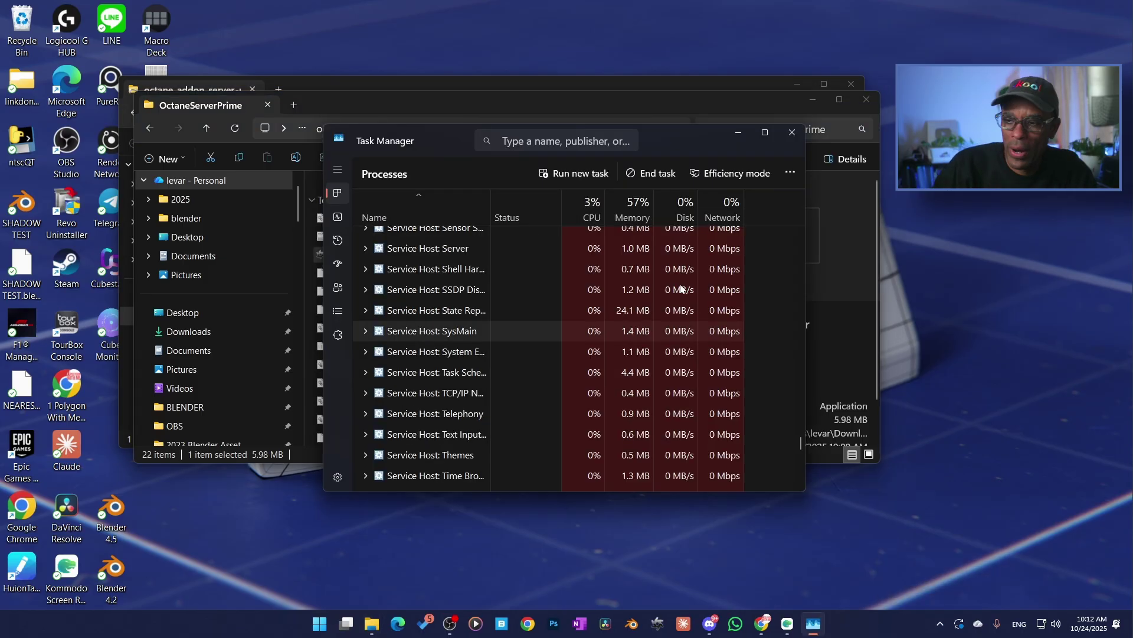
{"action": "left_click", "coordinate": [792, 135]}
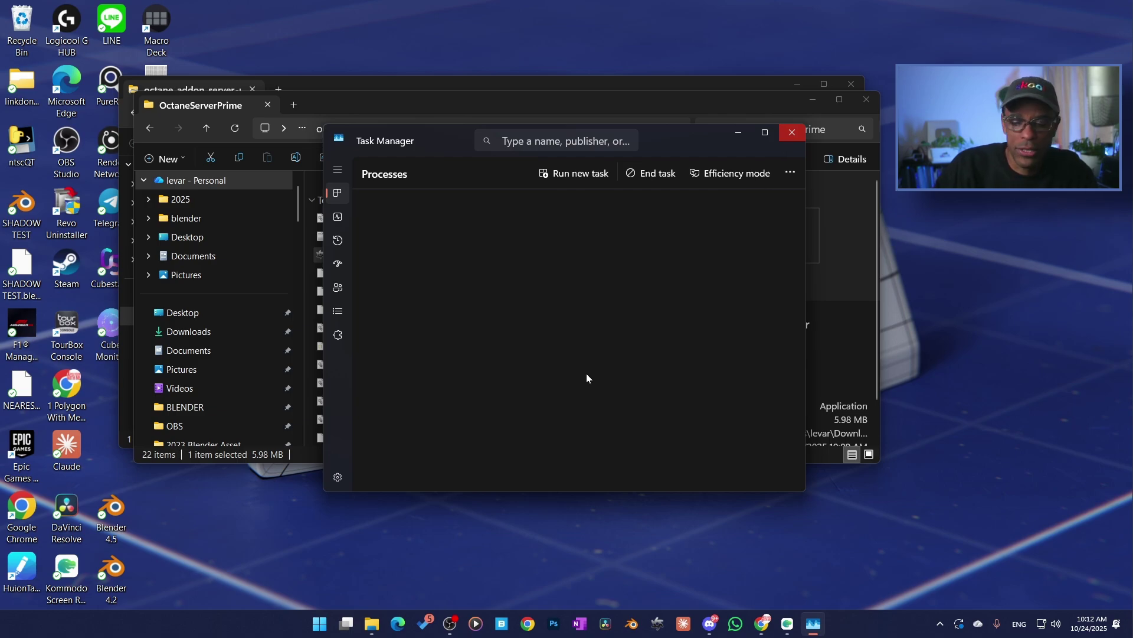
{"action": "left_click", "coordinate": [940, 624]}
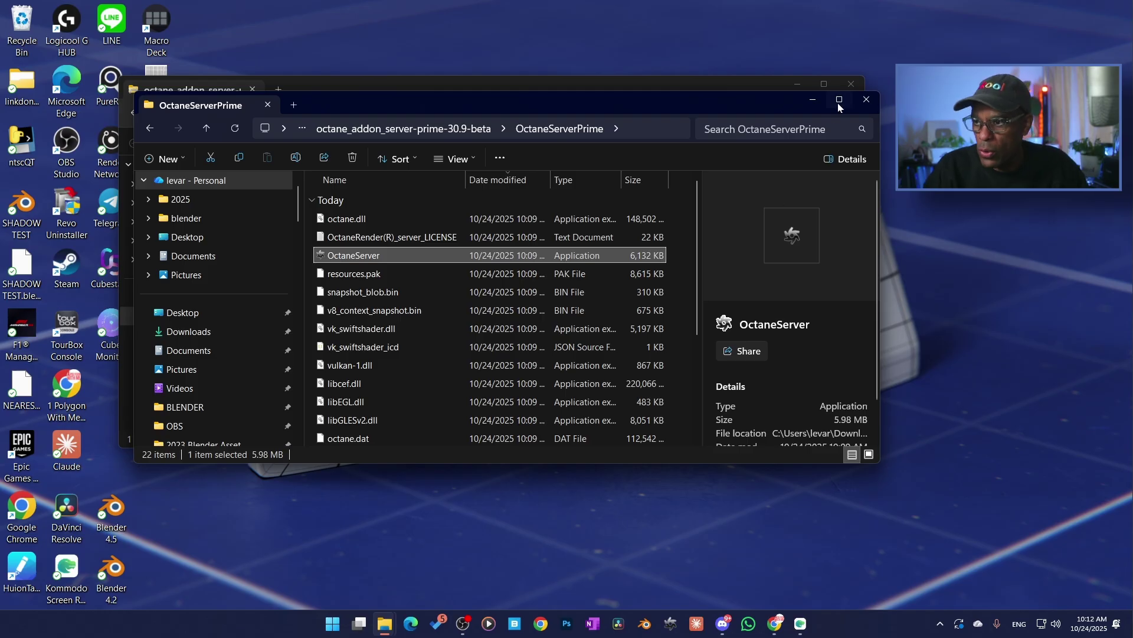
Step: Close the Explorer windows, launch Blender 4.5 and open the Add-ons preferences
{"action": "left_click", "coordinate": [861, 102]}
{"action": "left_click", "coordinate": [852, 83]}
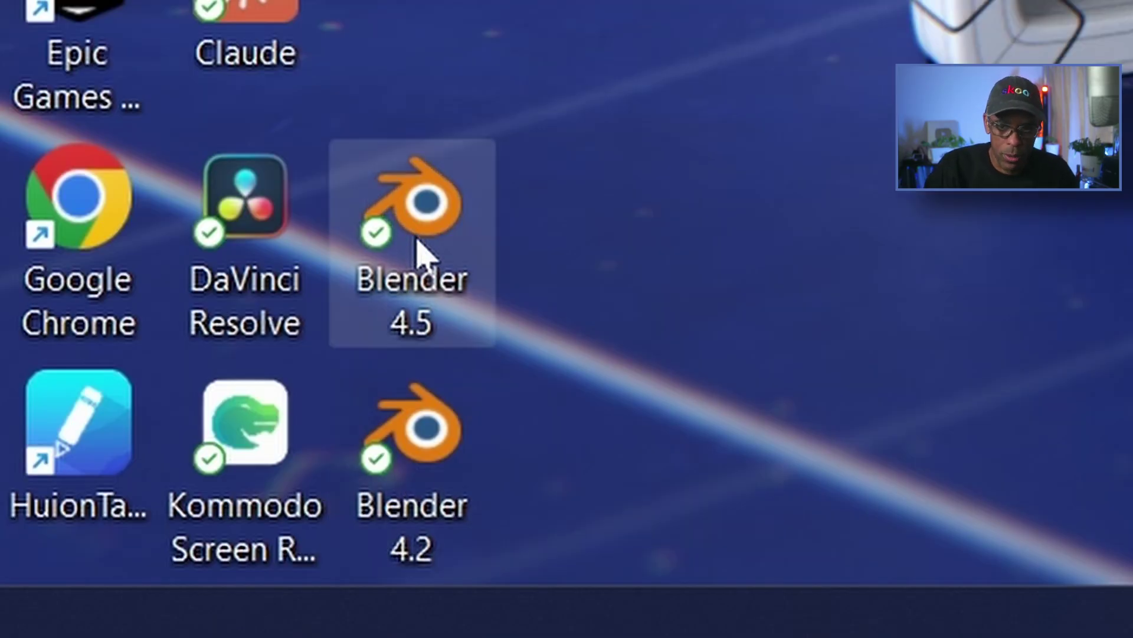
{"action": "double_click", "coordinate": [418, 251]}
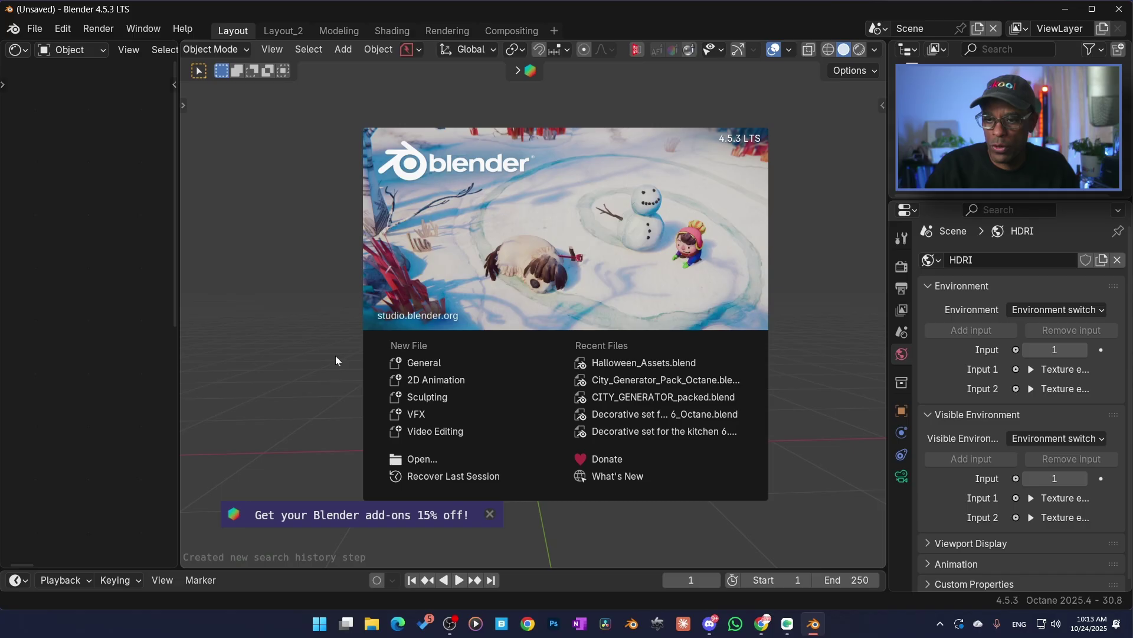
{"action": "left_click", "coordinate": [335, 355]}
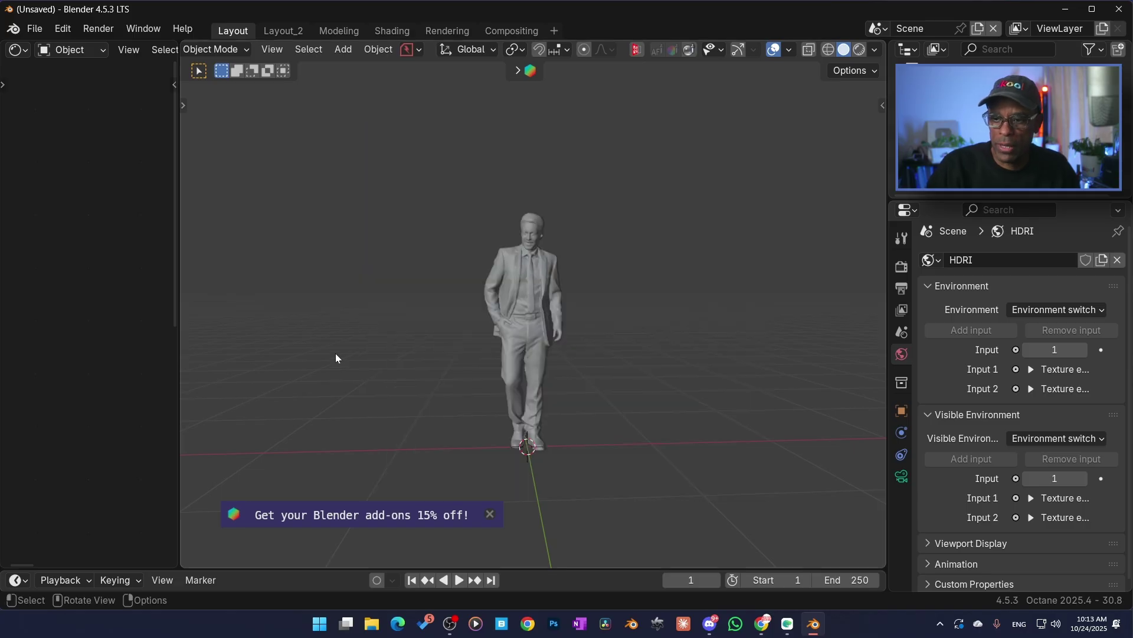
{"action": "left_click", "coordinate": [98, 29]}
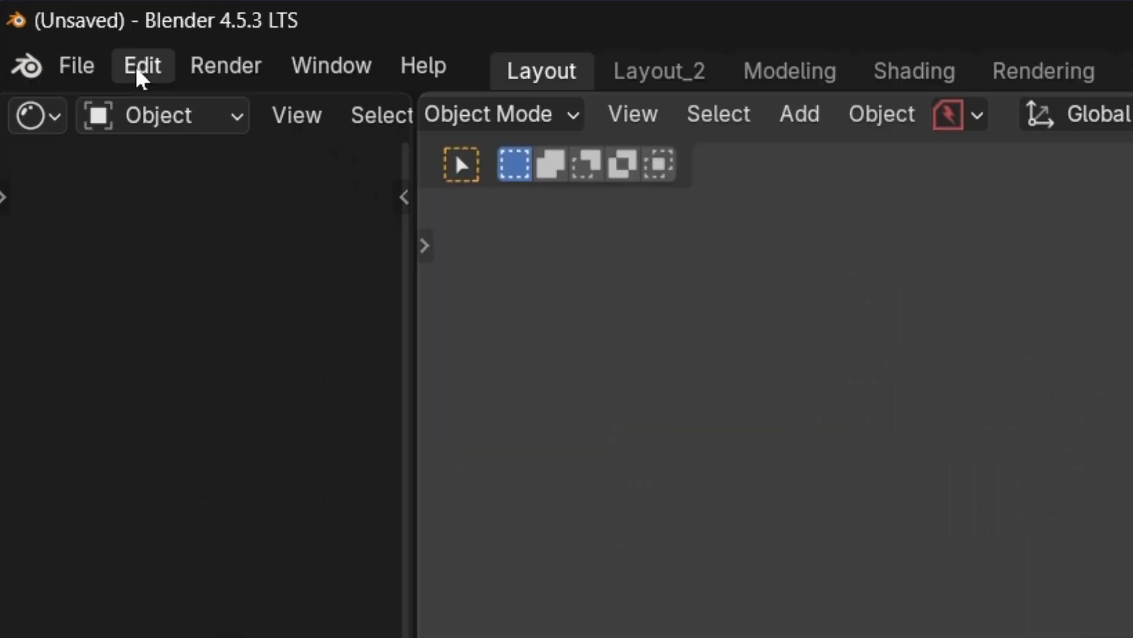
{"action": "left_click", "coordinate": [61, 29]}
{"action": "left_click", "coordinate": [97, 245]}
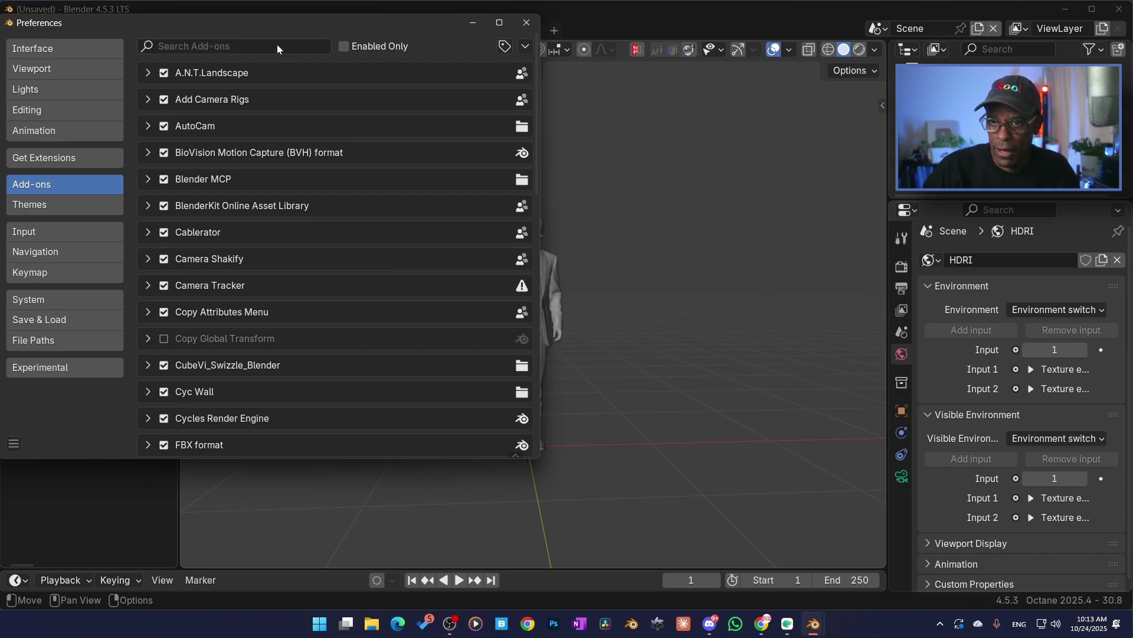
Step: Filter add-ons by 'oct', remove OctaneBlender 30.8.0, and quit Blender
{"action": "left_click", "coordinate": [159, 46]}
{"action": "type", "text": "oct"}
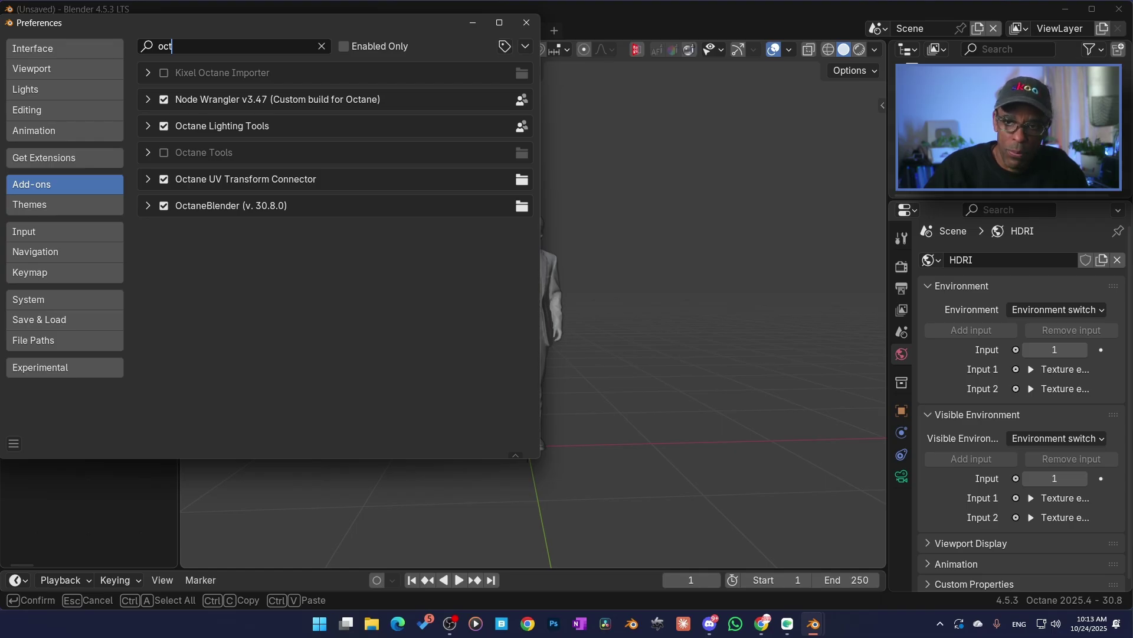
{"action": "left_click", "coordinate": [147, 206]}
{"action": "left_click", "coordinate": [493, 228]}
{"action": "left_click", "coordinate": [217, 281]}
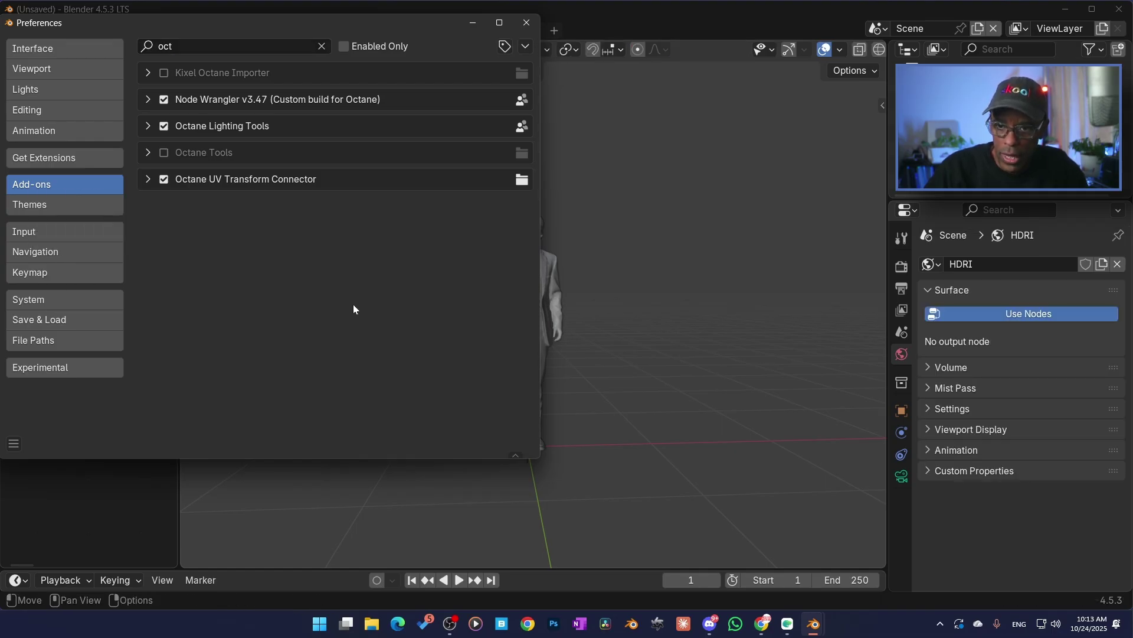
{"action": "left_click", "coordinate": [526, 23]}
{"action": "left_click", "coordinate": [1121, 8]}
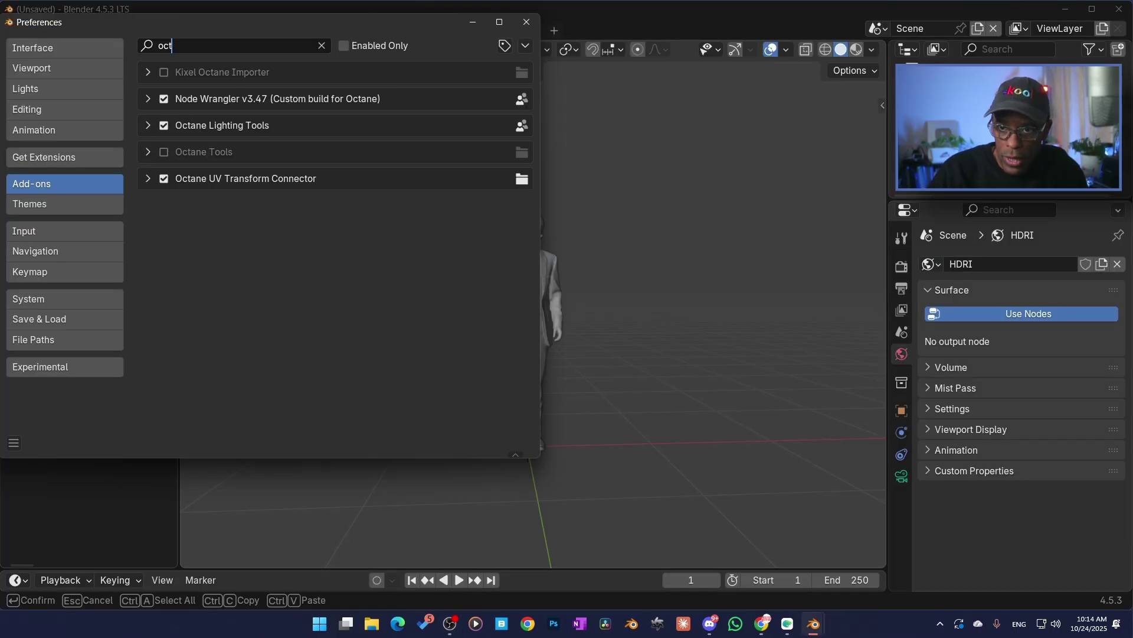
Step: Start Install from Disk and browse Downloads to the octane_blender_addon-30.9-beta folder
{"action": "left_click", "coordinate": [525, 47]}
{"action": "left_click", "coordinate": [503, 85]}
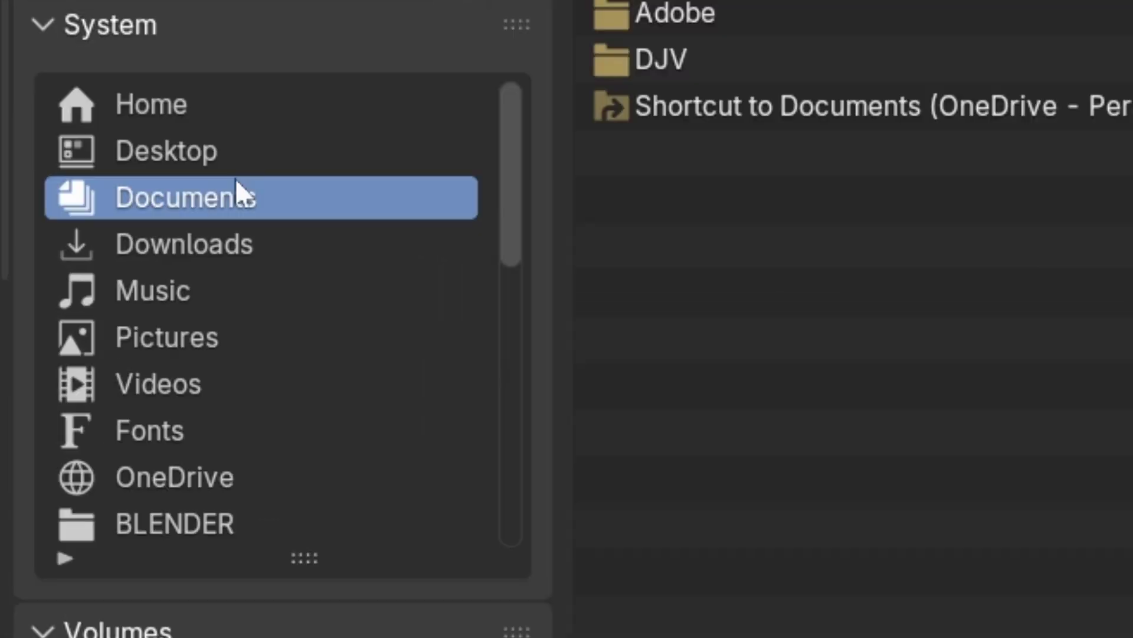
{"action": "left_click", "coordinate": [221, 236]}
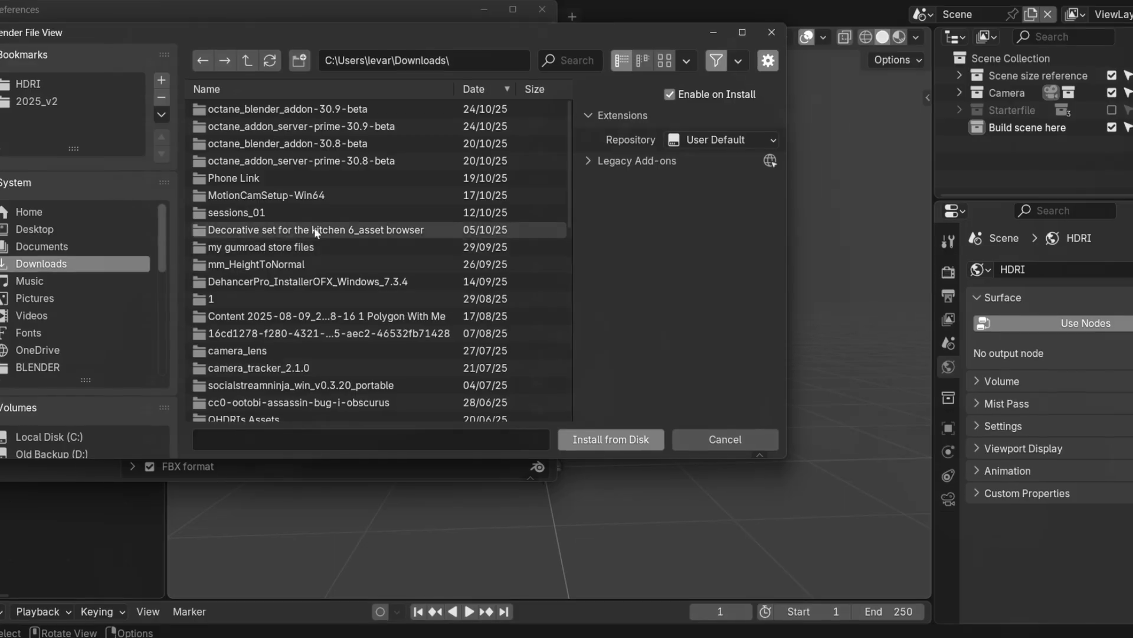
{"action": "left_click", "coordinate": [288, 110]}
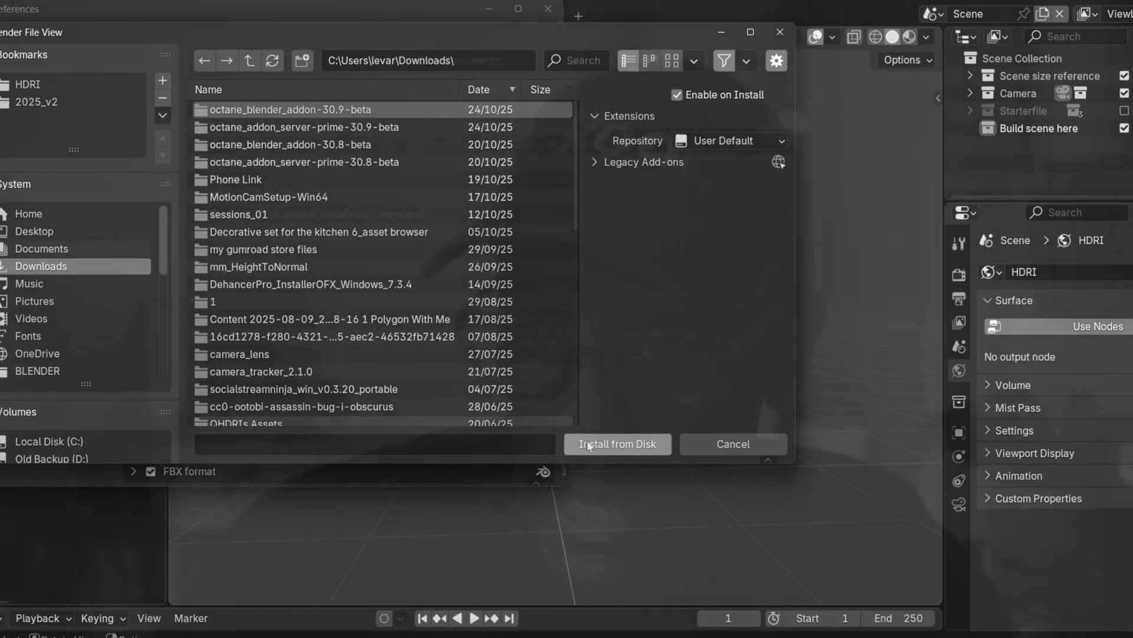
{"action": "left_click", "coordinate": [581, 437]}
{"action": "left_click", "coordinate": [600, 452]}
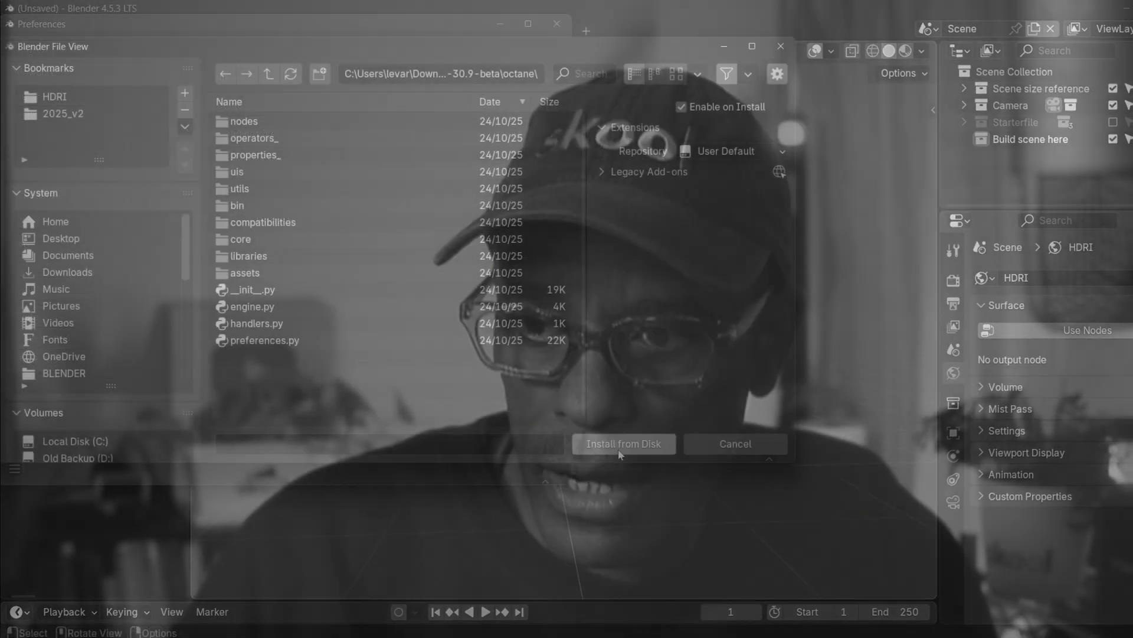
{"action": "left_click", "coordinate": [618, 448]}
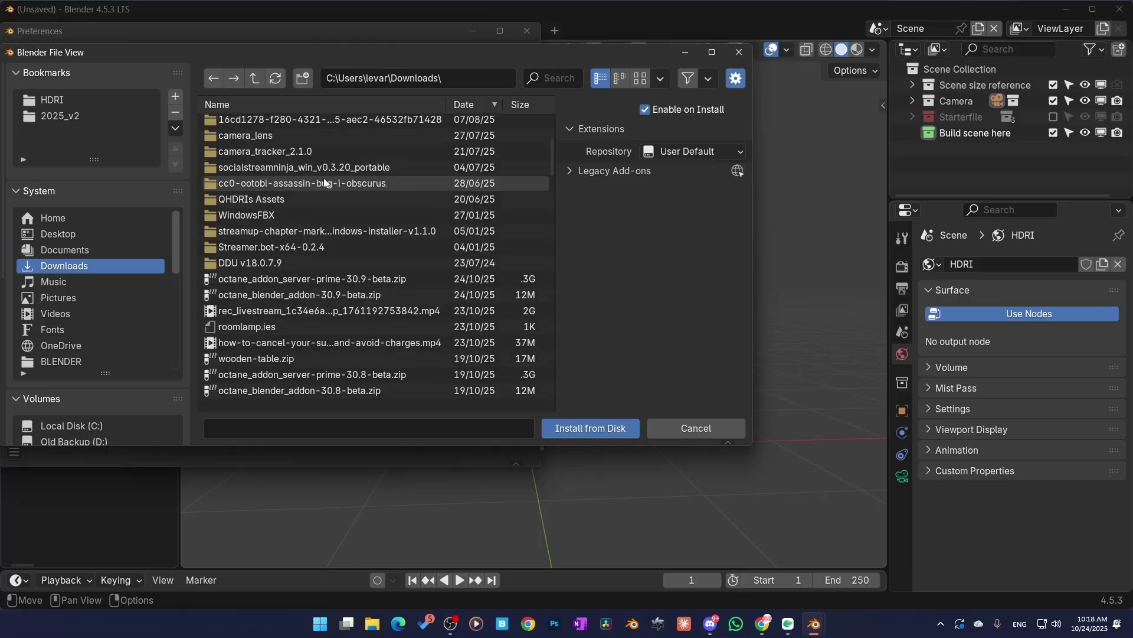
Step: Install octane_blender_addon-30.9-beta.zip and expand the OctaneBlender 30.9.0 details
{"action": "scroll", "coordinate": [323, 178], "scroll_direction": "down", "scroll_amount": 2}
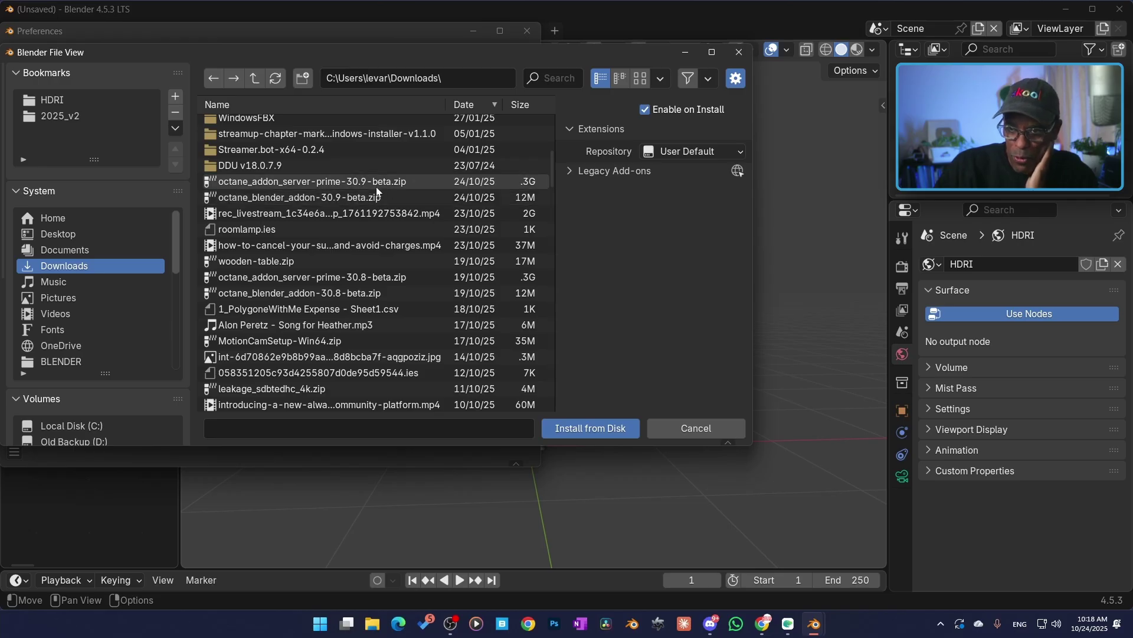
{"action": "left_click", "coordinate": [342, 197]}
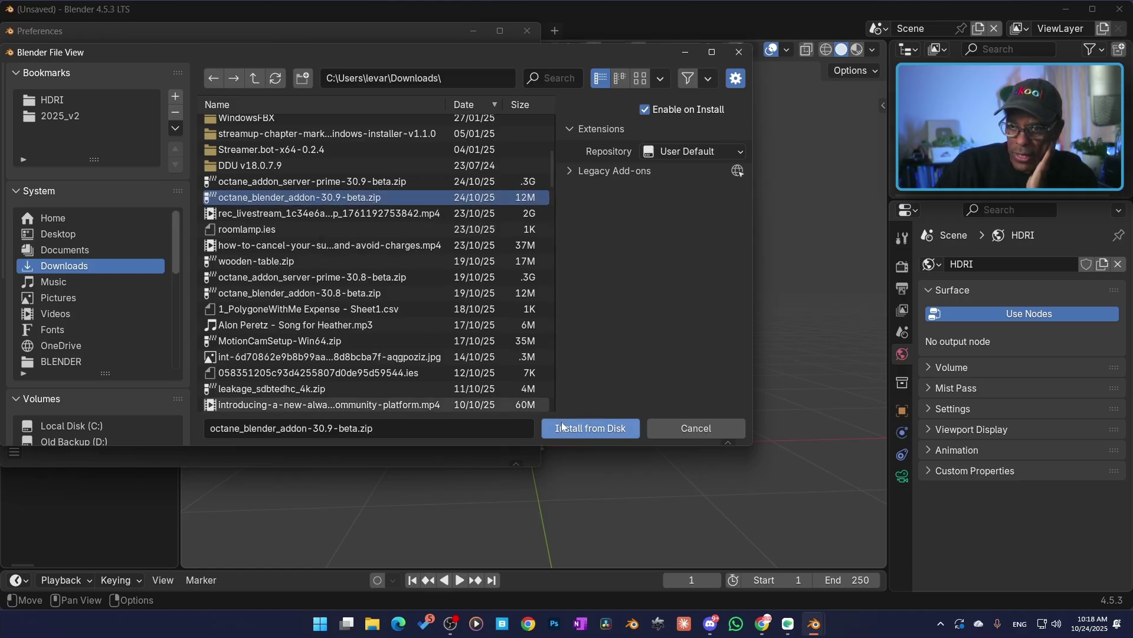
{"action": "left_click", "coordinate": [568, 429]}
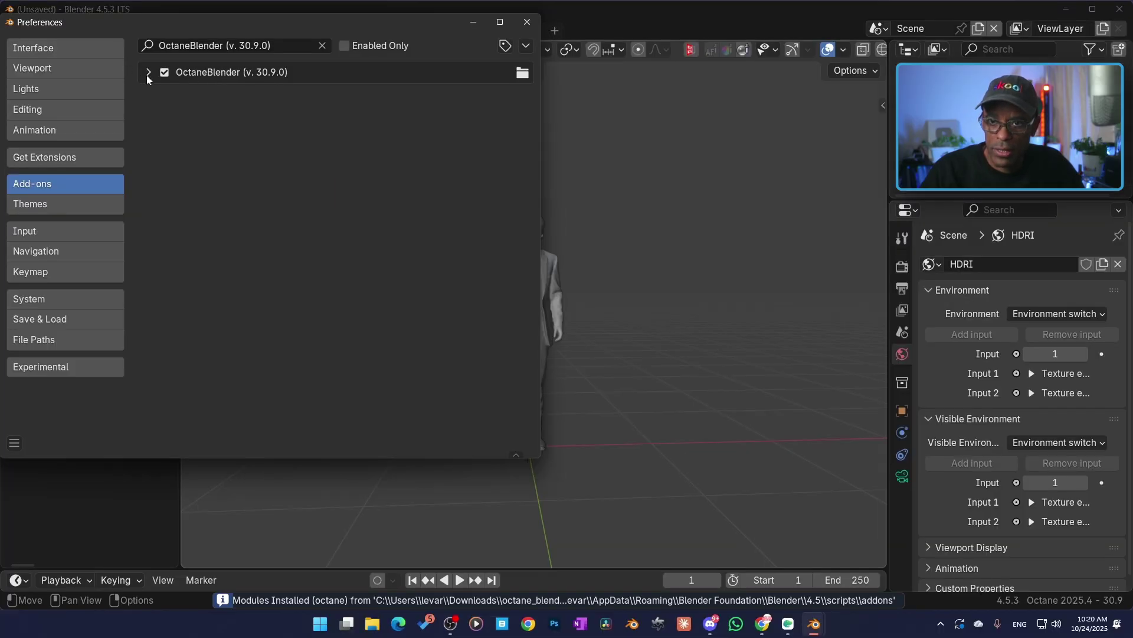
{"action": "left_click", "coordinate": [148, 73]}
Step: Widen Preferences and keep the defaults Universal material and Scatter/Movable mesh type
{"action": "scroll", "coordinate": [440, 208], "scroll_direction": "down", "scroll_amount": 5}
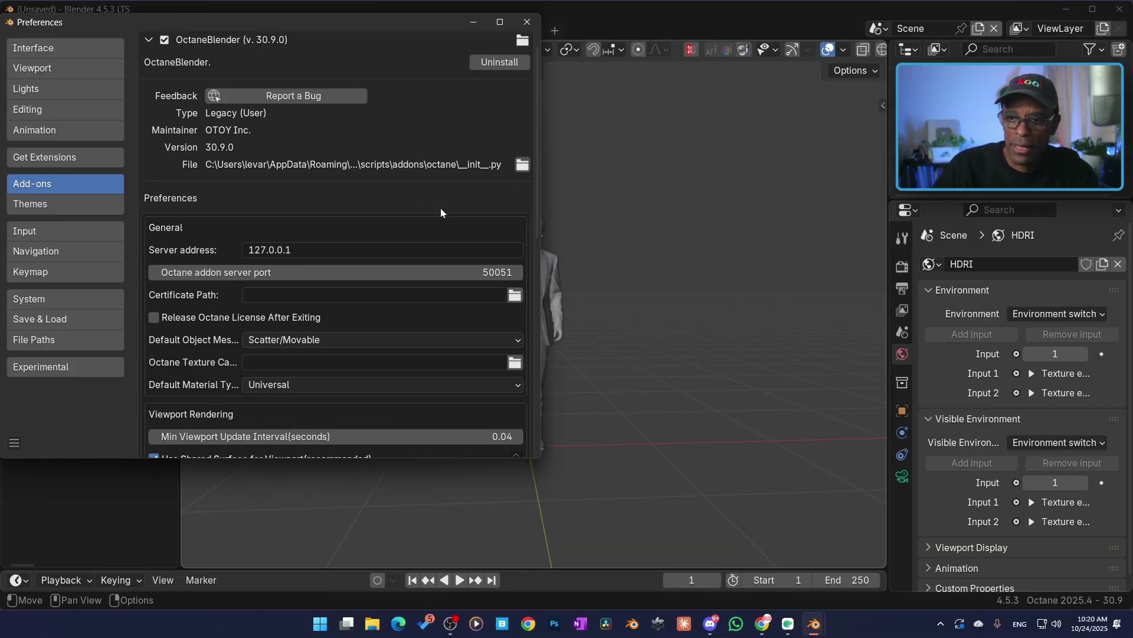
{"action": "scroll", "coordinate": [390, 260], "scroll_direction": "down", "scroll_amount": 1}
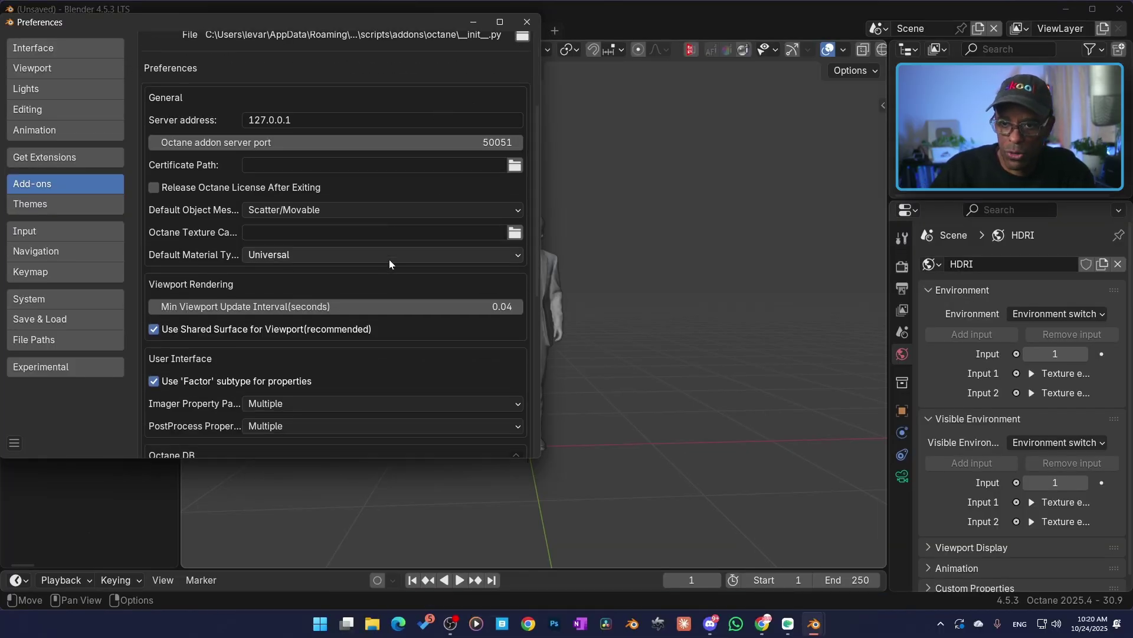
{"action": "left_click_drag", "start_coordinate": [533, 233], "coordinate": [794, 236]}
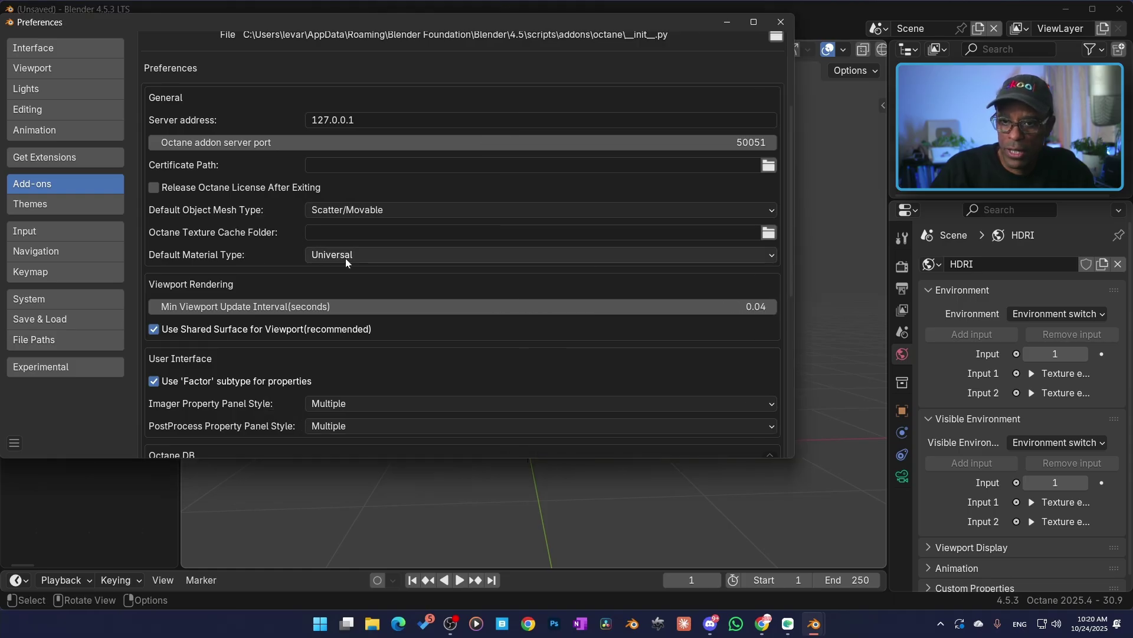
{"action": "left_click", "coordinate": [341, 255]}
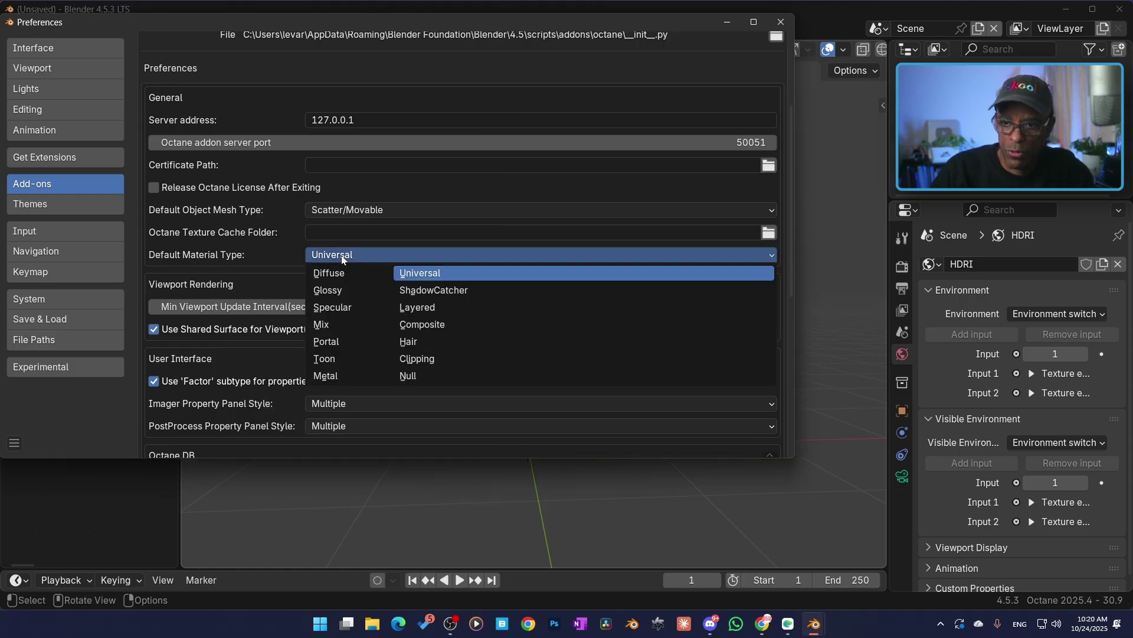
{"action": "left_click", "coordinate": [334, 259]}
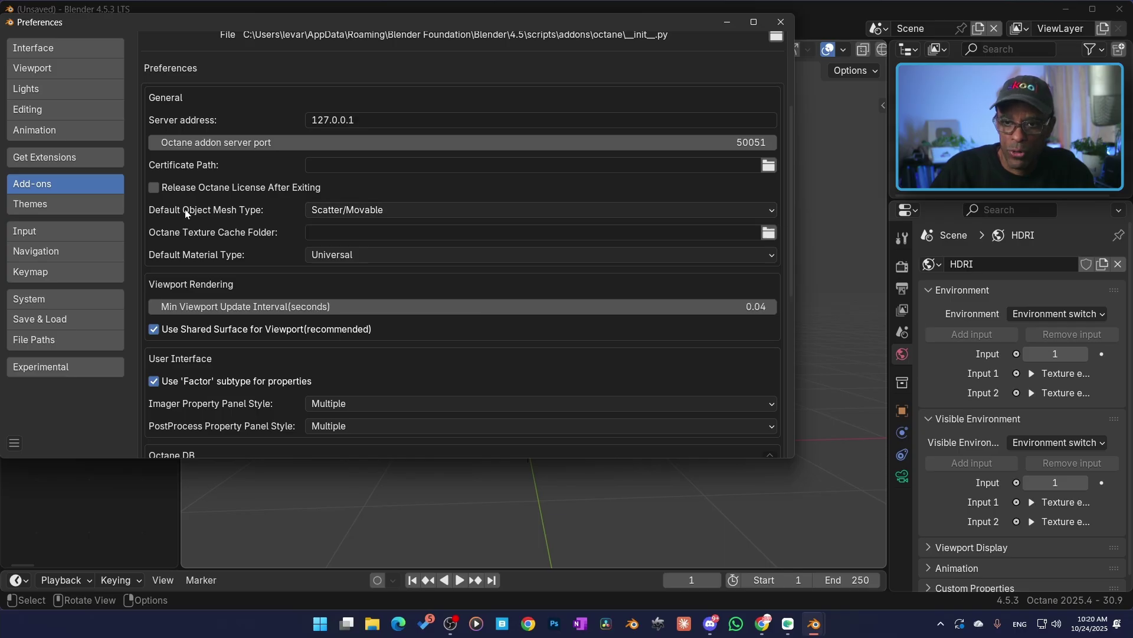
{"action": "left_click", "coordinate": [364, 213]}
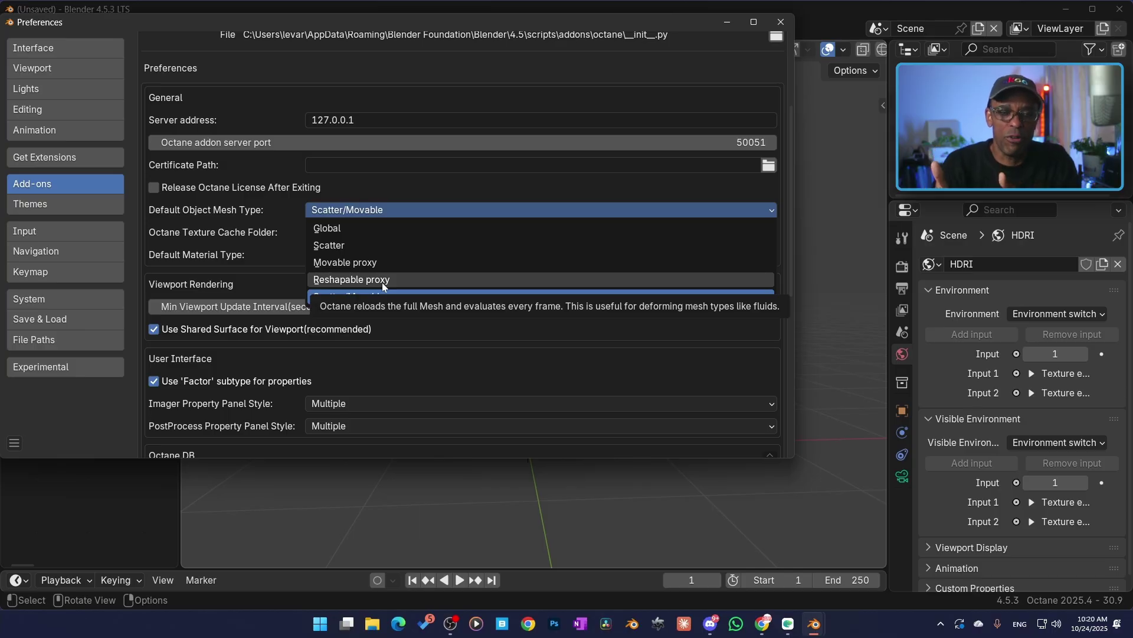
{"action": "left_click", "coordinate": [349, 292]}
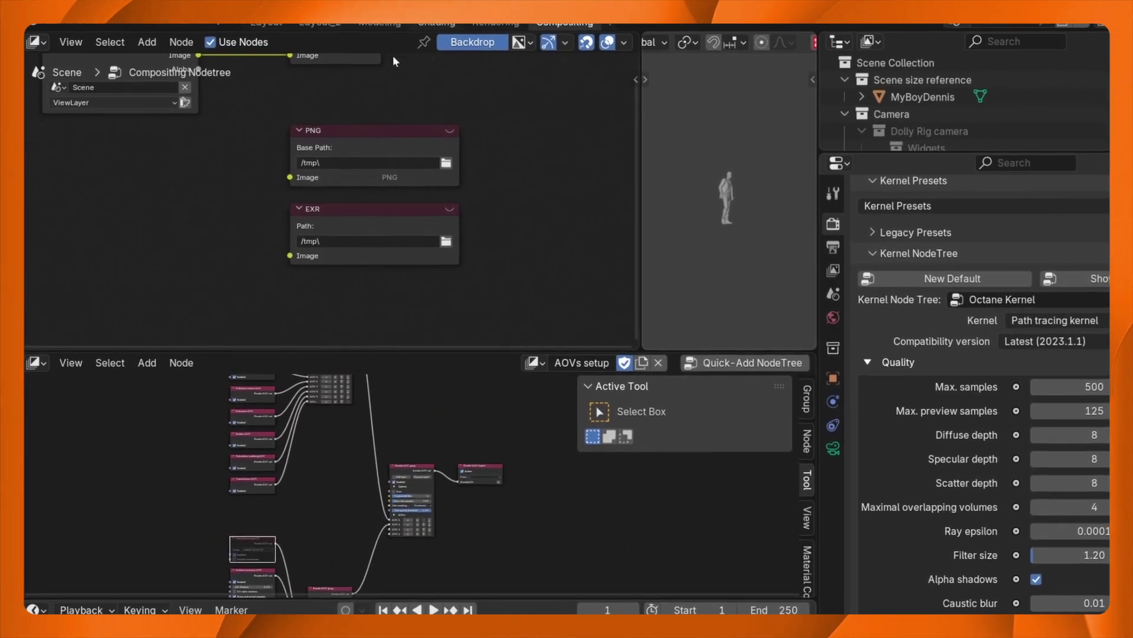
Step: Switch from the Compositing workspace to the Shading workspace
{"action": "left_click", "coordinate": [428, 33]}
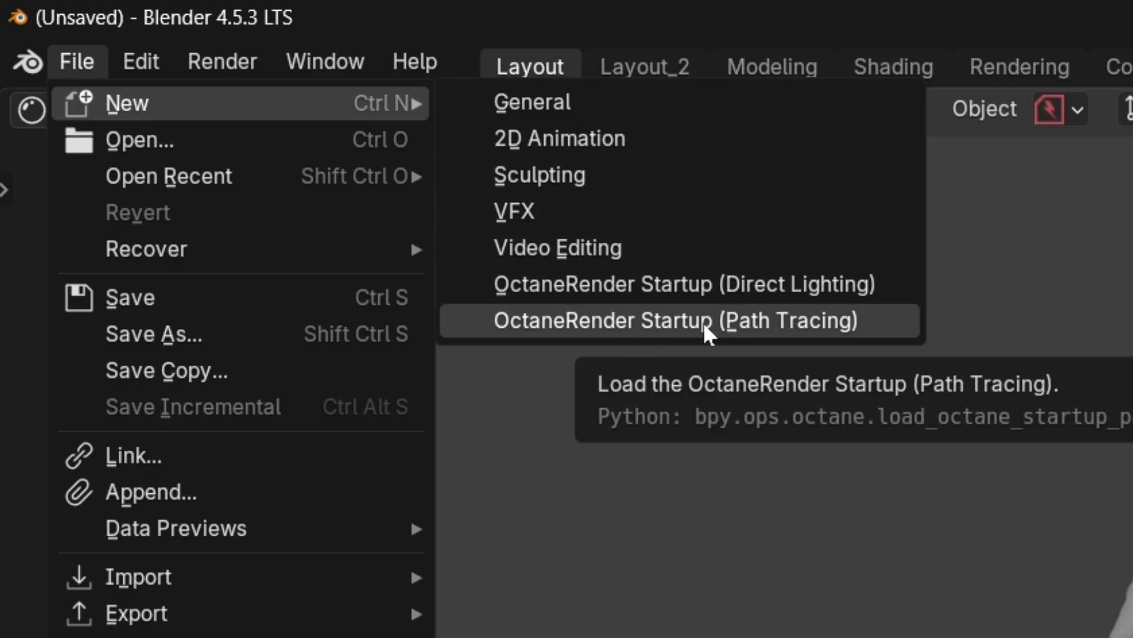
Step: Load the OctaneRender Path Tracing startup scene and set viewport shading to Rendered
{"action": "left_click", "coordinate": [705, 324]}
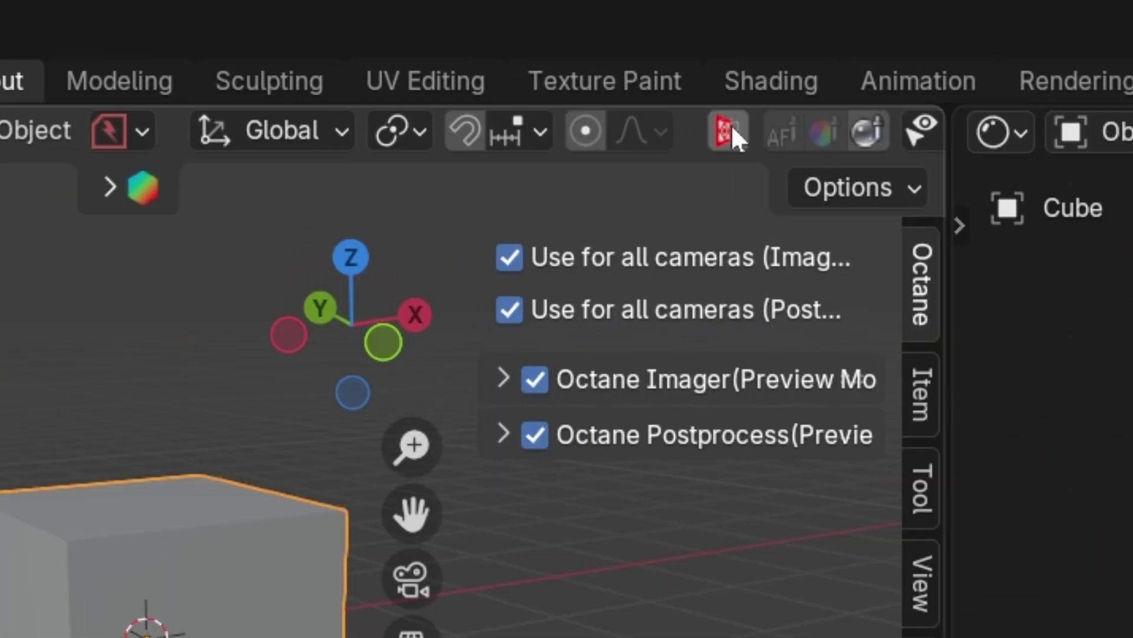
{"action": "scroll", "coordinate": [512, 51], "scroll_direction": "down", "scroll_amount": 5}
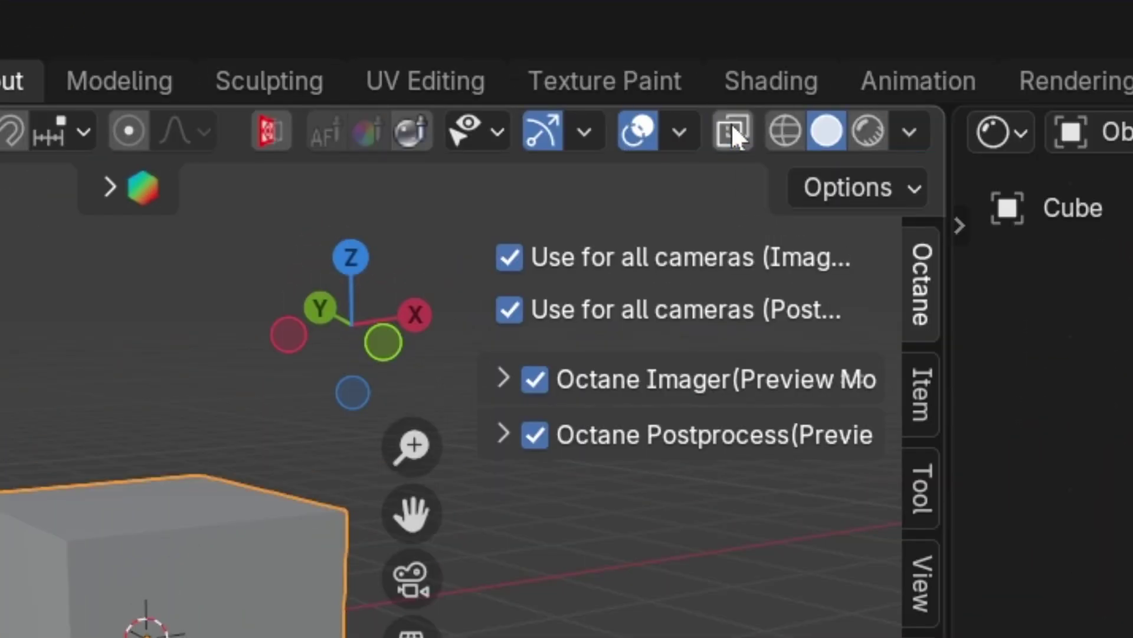
{"action": "left_click", "coordinate": [872, 128]}
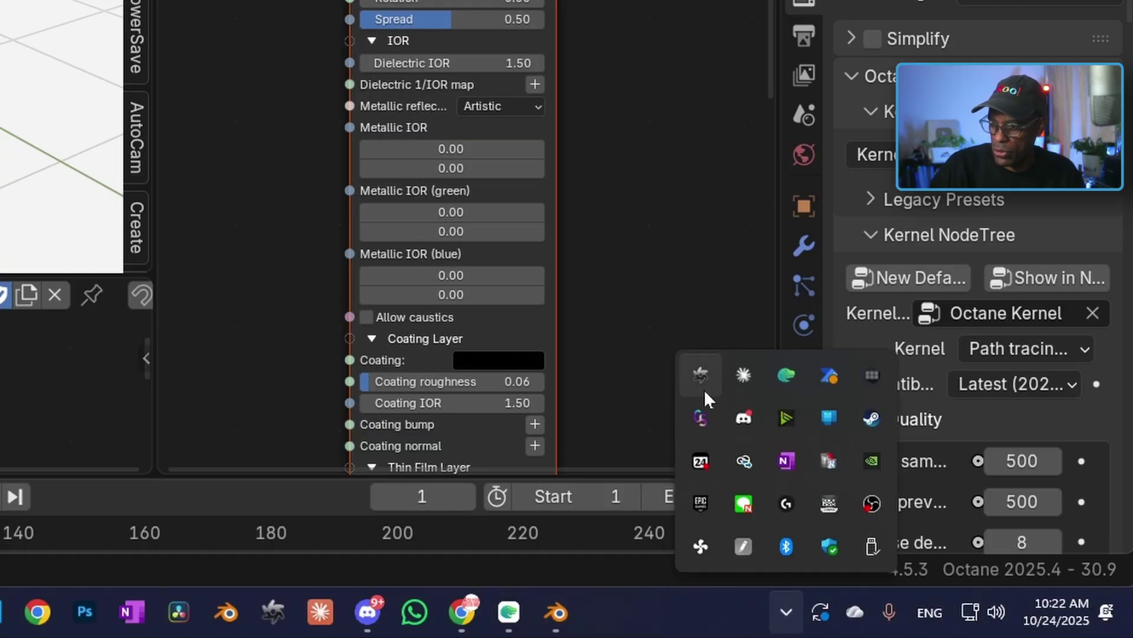
{"action": "mouse_move", "coordinate": [699, 383]}
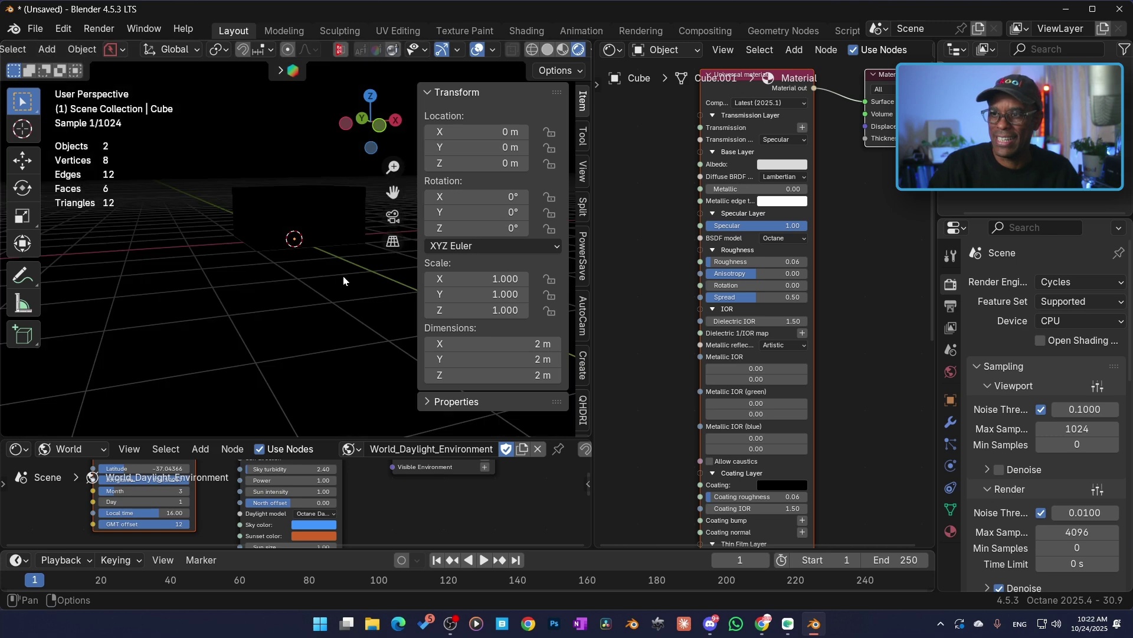
Step: Replace World_Daylight_Environment with a new world at strength 24
{"action": "mouse_move", "coordinate": [198, 254]}
{"action": "middle_mouse_down"}
{"action": "mouse_move", "coordinate": [277, 298]}
{"action": "mouse_move", "coordinate": [218, 264]}
{"action": "mouse_move", "coordinate": [234, 278]}
{"action": "middle_mouse_up"}
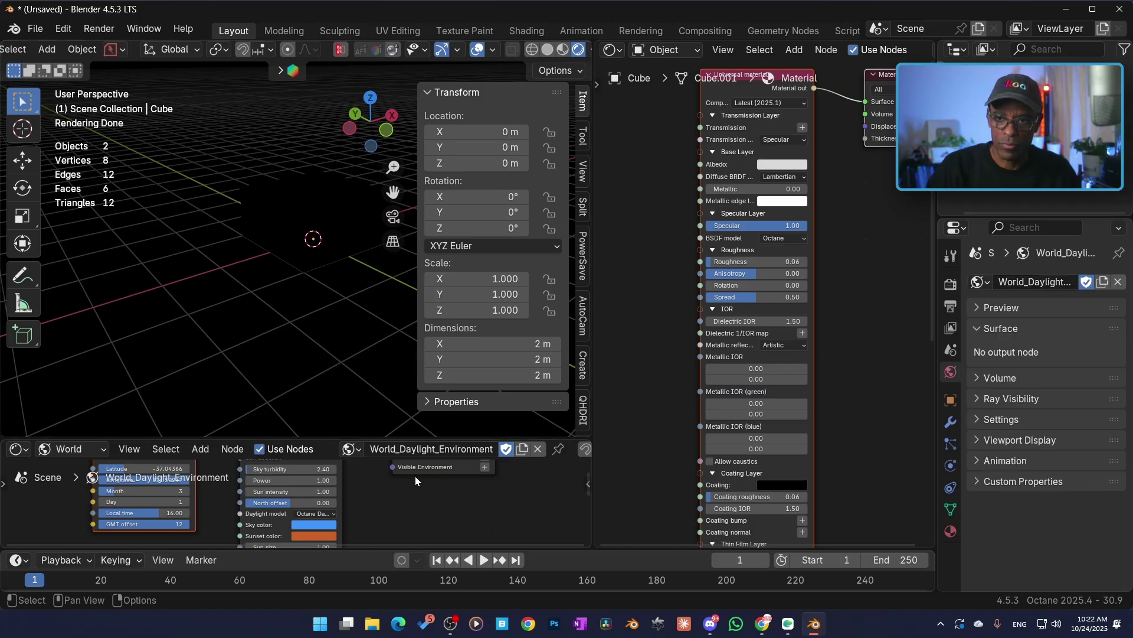
{"action": "scroll", "coordinate": [413, 490], "scroll_direction": "down", "scroll_amount": 3}
{"action": "left_click", "coordinate": [537, 450]}
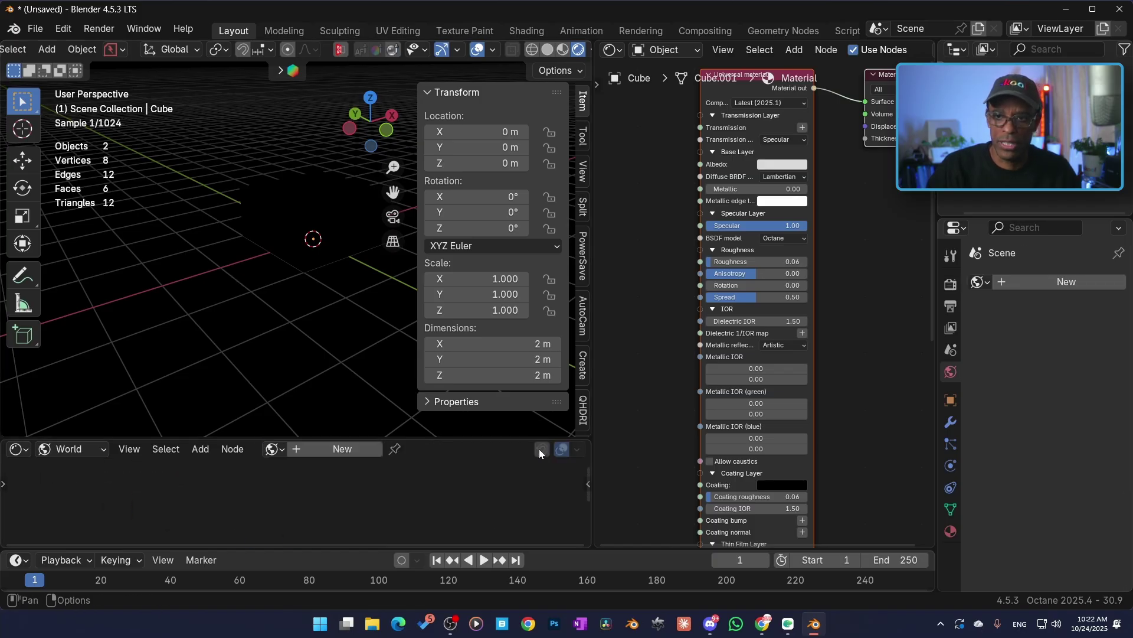
{"action": "left_click", "coordinate": [339, 450]}
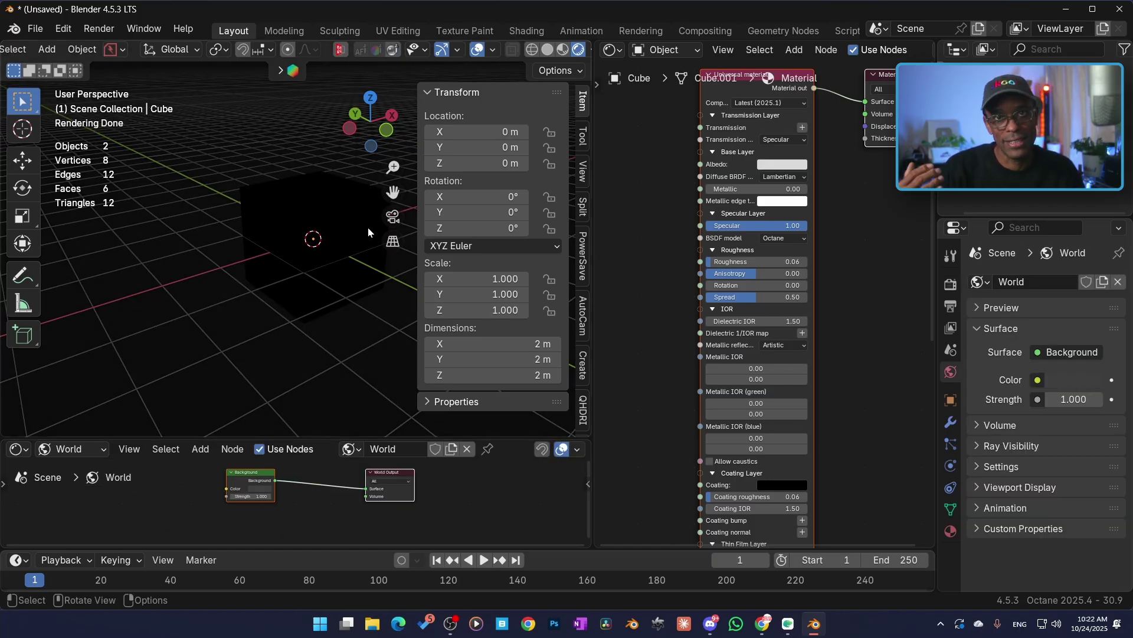
{"action": "left_click", "coordinate": [548, 52]}
{"action": "left_click", "coordinate": [579, 51]}
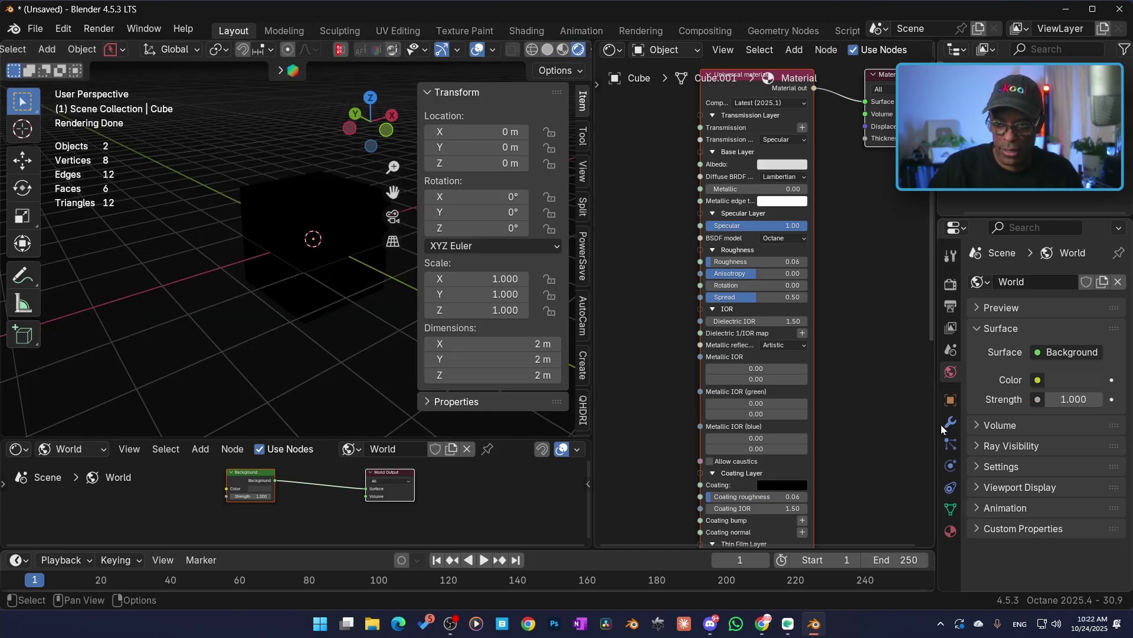
{"action": "left_click_drag", "start_coordinate": [1074, 400], "coordinate": [1122, 399]}
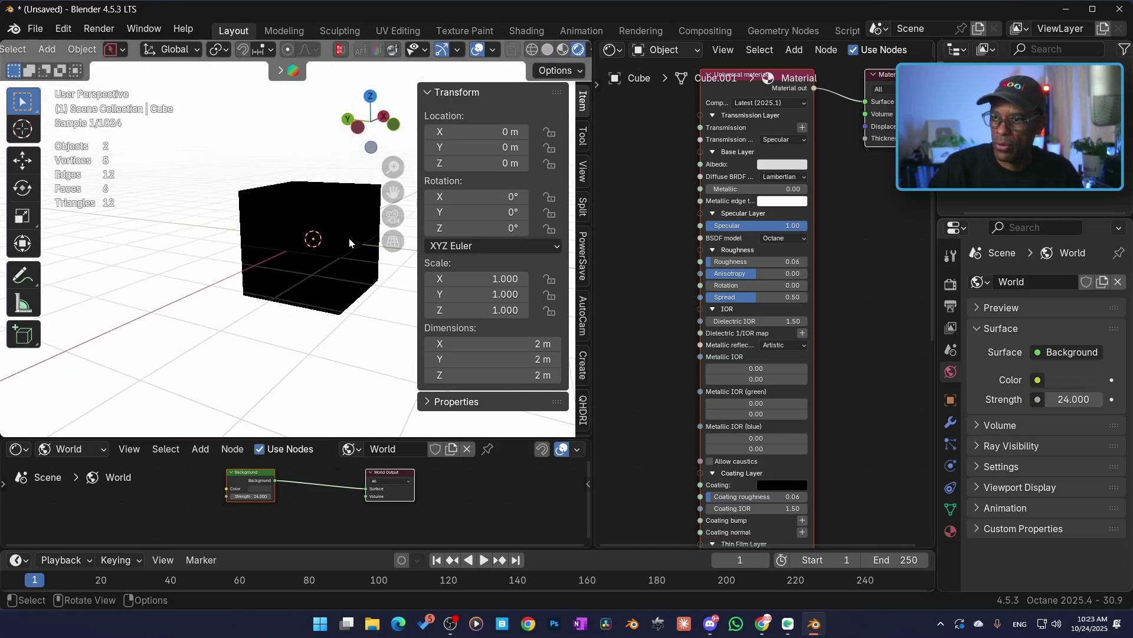
{"action": "middle_click_drag", "start_coordinate": [349, 238], "coordinate": [304, 203]}
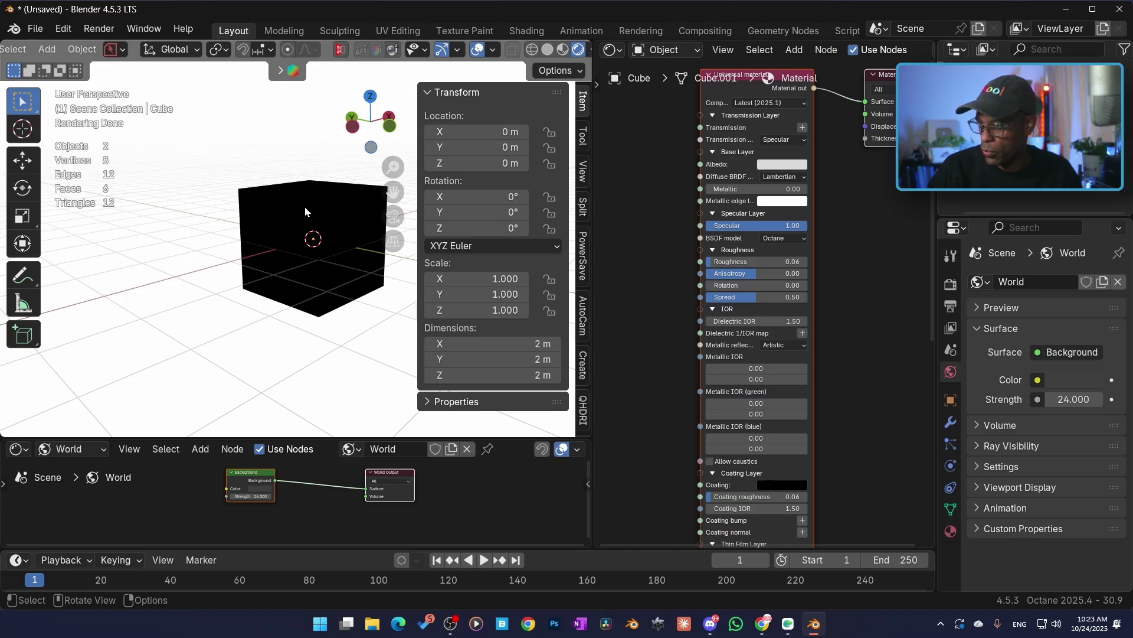
Step: Give the cube a new material, Material.001, with a new base colour
{"action": "left_click", "coordinate": [306, 211]}
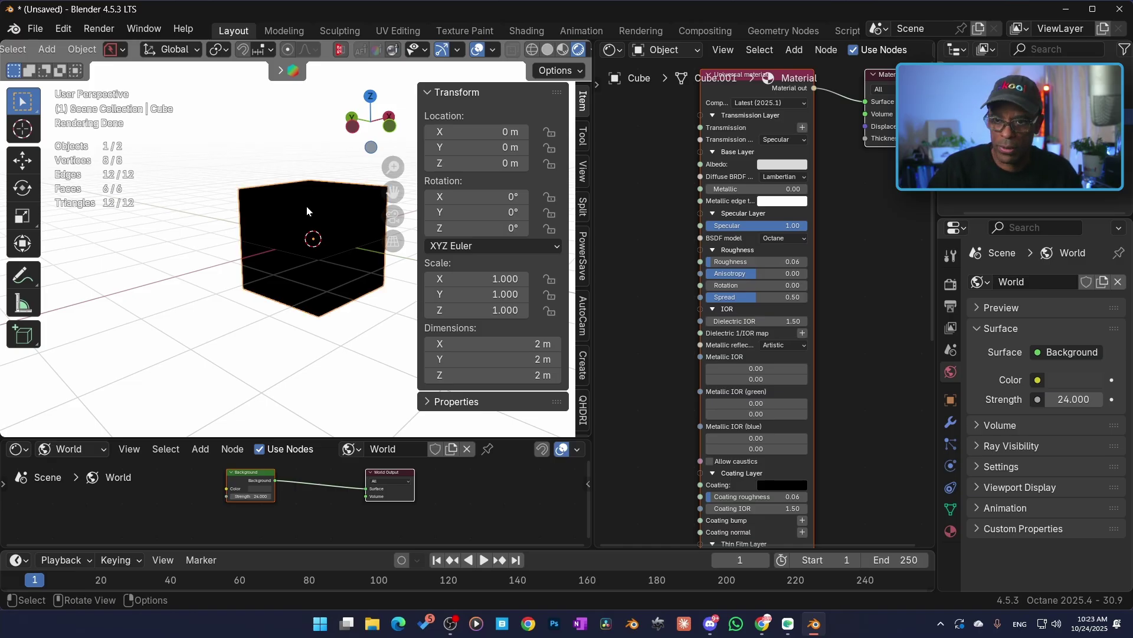
{"action": "scroll", "coordinate": [845, 52], "scroll_direction": "down", "scroll_amount": 5}
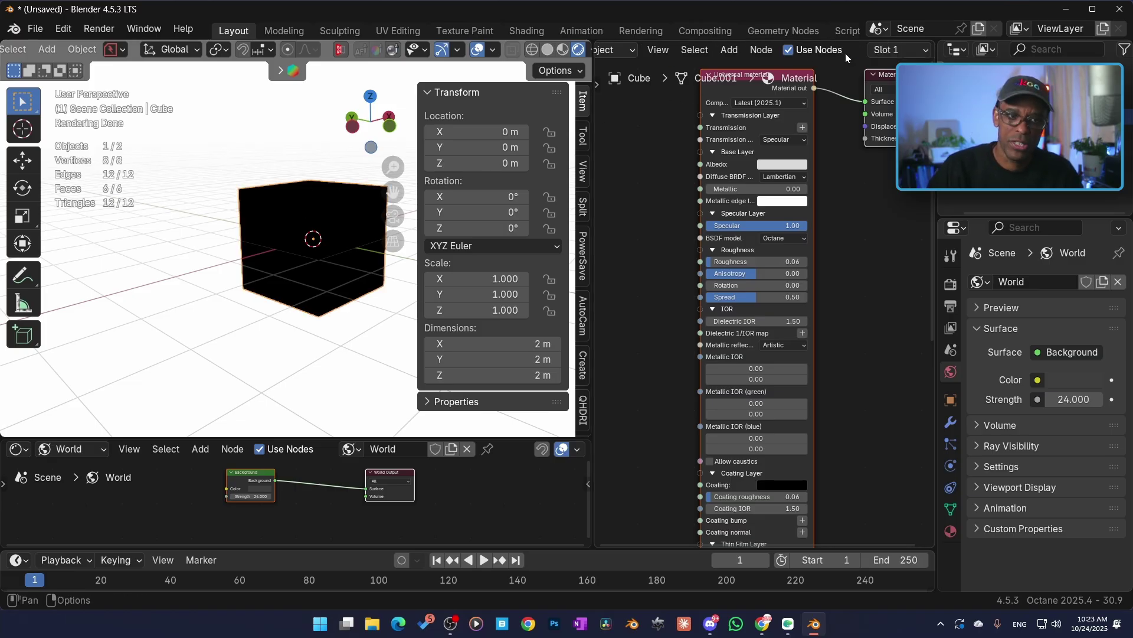
{"action": "left_click", "coordinate": [838, 50]}
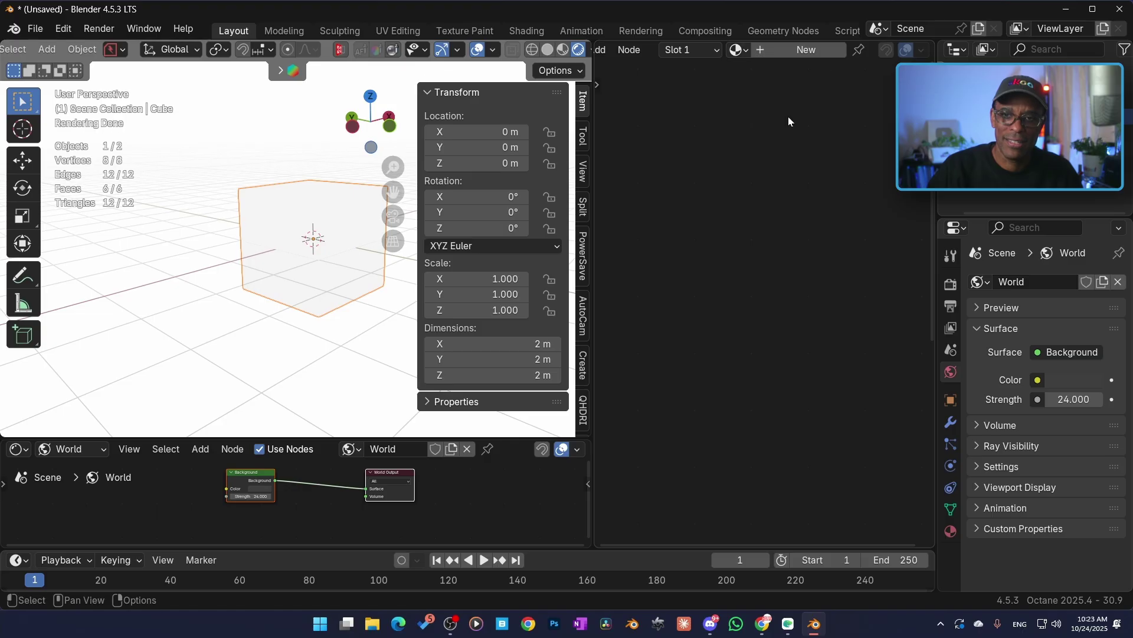
{"action": "left_click", "coordinate": [795, 52]}
{"action": "left_click", "coordinate": [740, 278]}
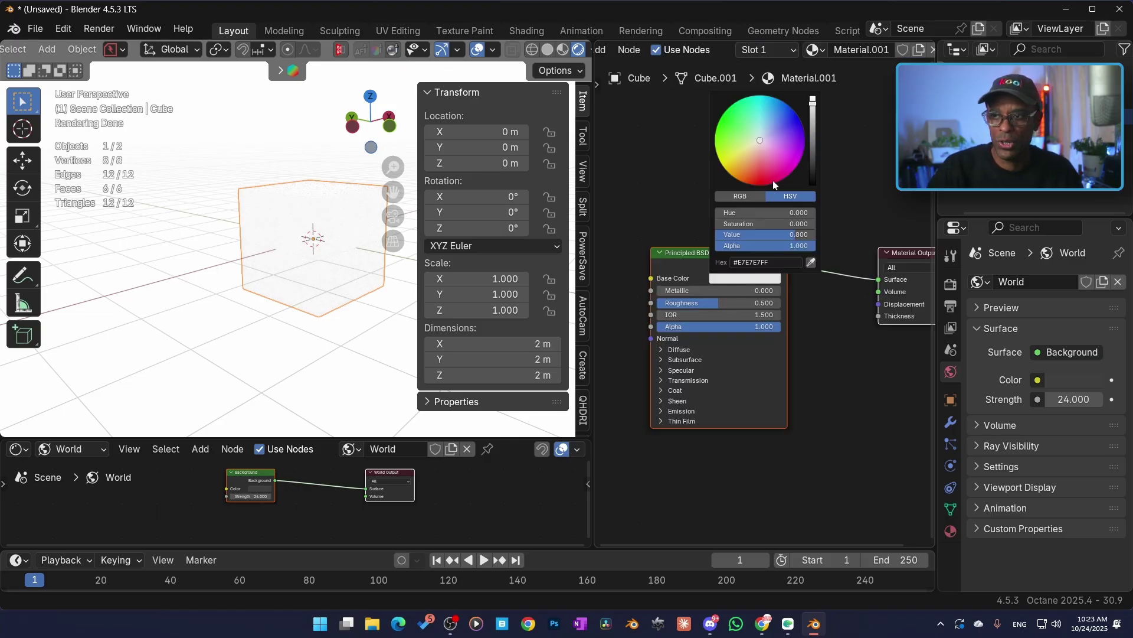
{"action": "left_click", "coordinate": [741, 106]}
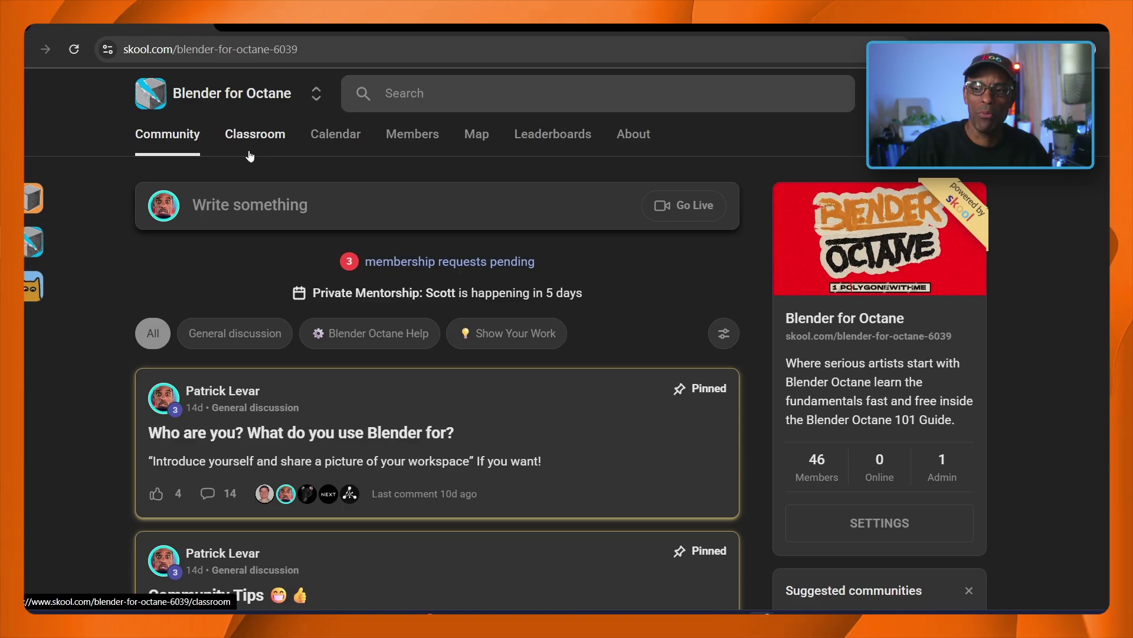
{"action": "left_click", "coordinate": [275, 139]}
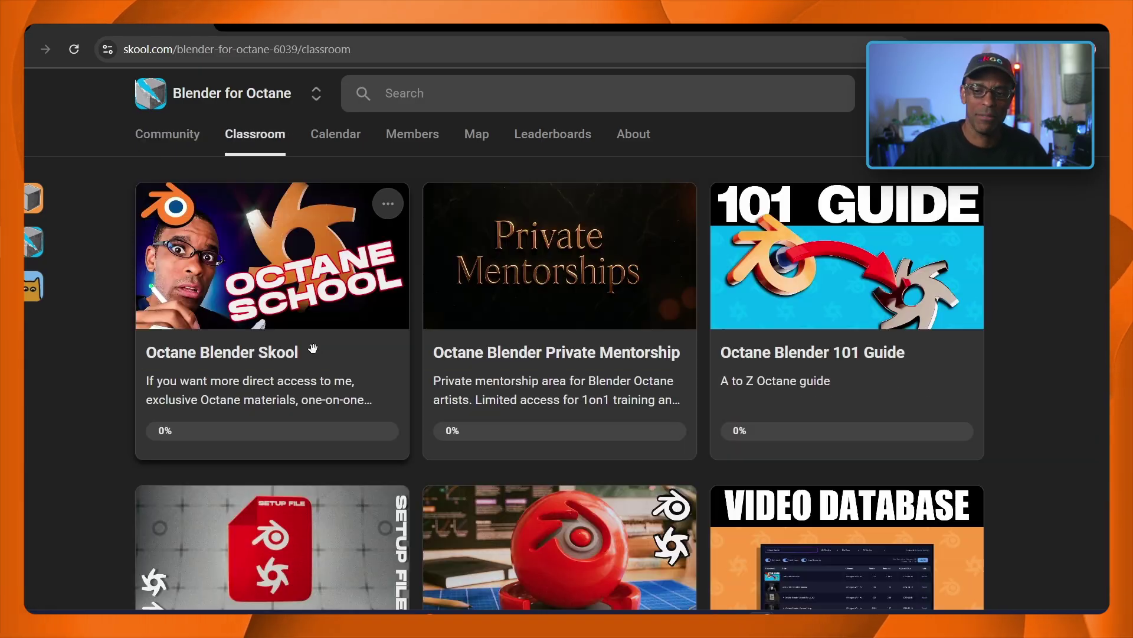
{"action": "left_click", "coordinate": [884, 330]}
{"action": "scroll", "coordinate": [210, 343], "scroll_direction": "down", "scroll_amount": 10}
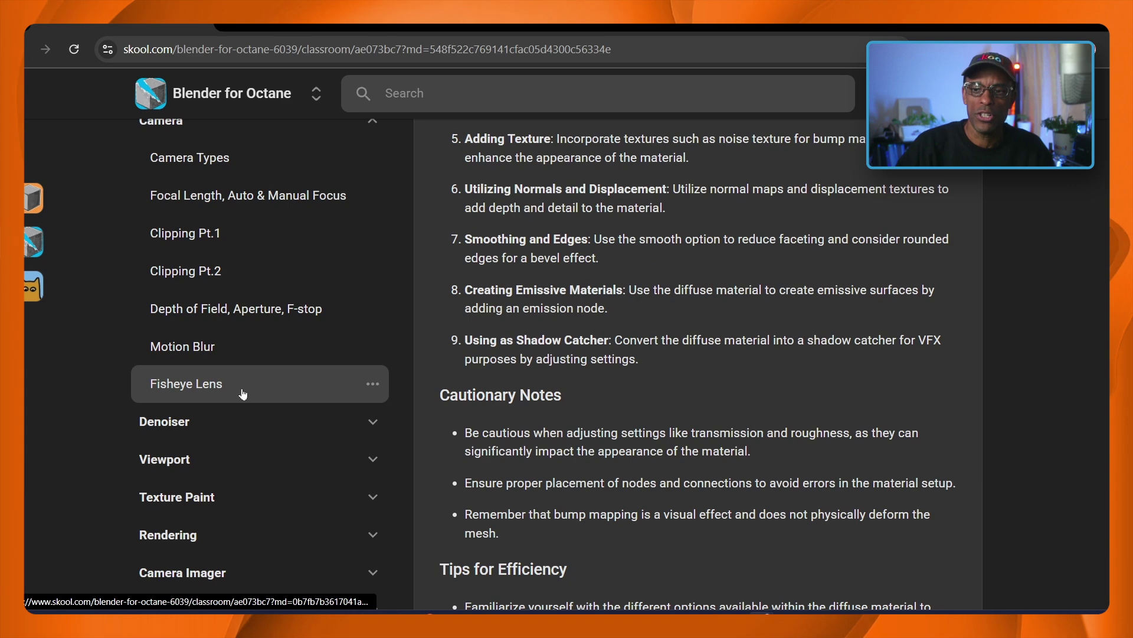
{"action": "scroll", "coordinate": [242, 393], "scroll_direction": "up", "scroll_amount": 10}
{"action": "left_click", "coordinate": [373, 335]}
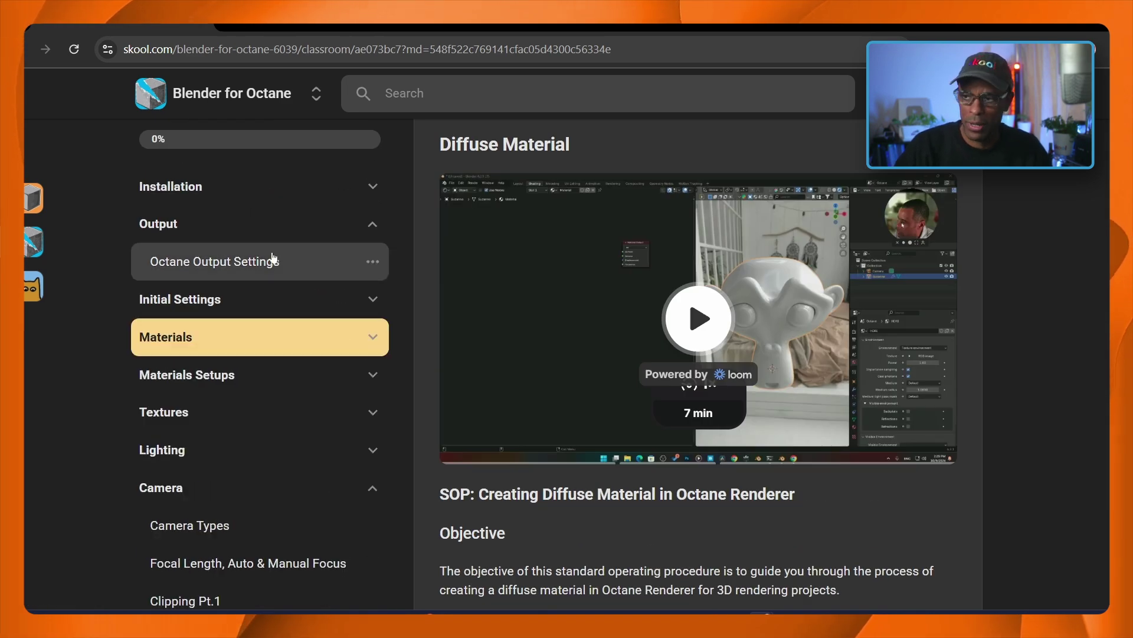
{"action": "scroll", "coordinate": [273, 258], "scroll_direction": "up", "scroll_amount": 2}
{"action": "left_click", "coordinate": [275, 166]}
{"action": "scroll", "coordinate": [247, 394], "scroll_direction": "down", "scroll_amount": 4}
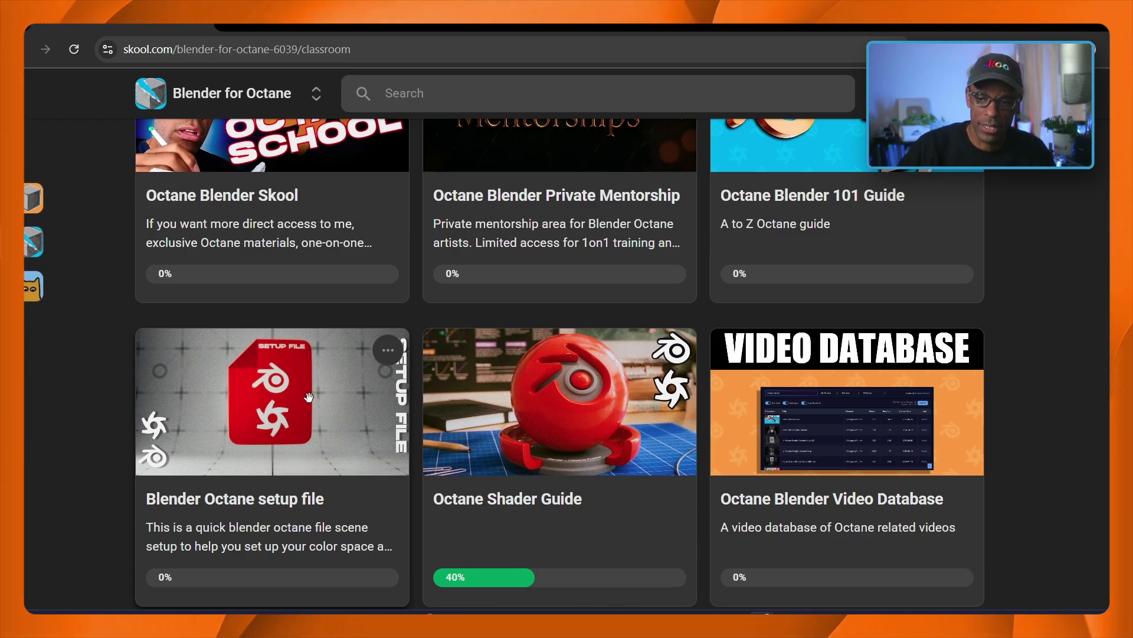
{"action": "scroll", "coordinate": [693, 449], "scroll_direction": "down", "scroll_amount": 5}
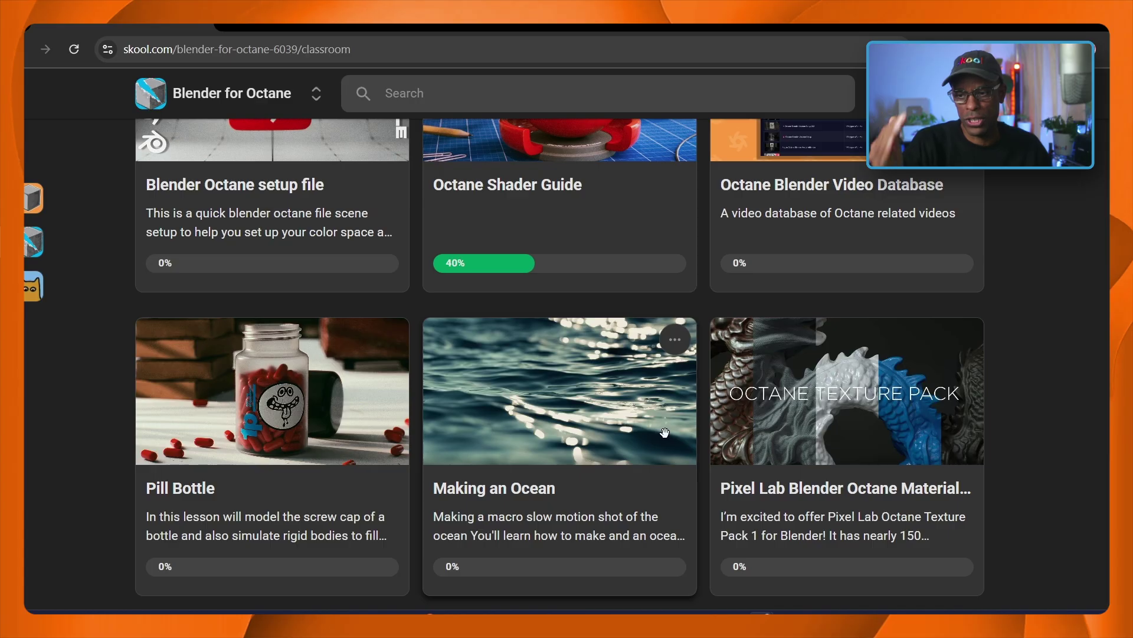
{"action": "scroll", "coordinate": [364, 393], "scroll_direction": "up", "scroll_amount": 8}
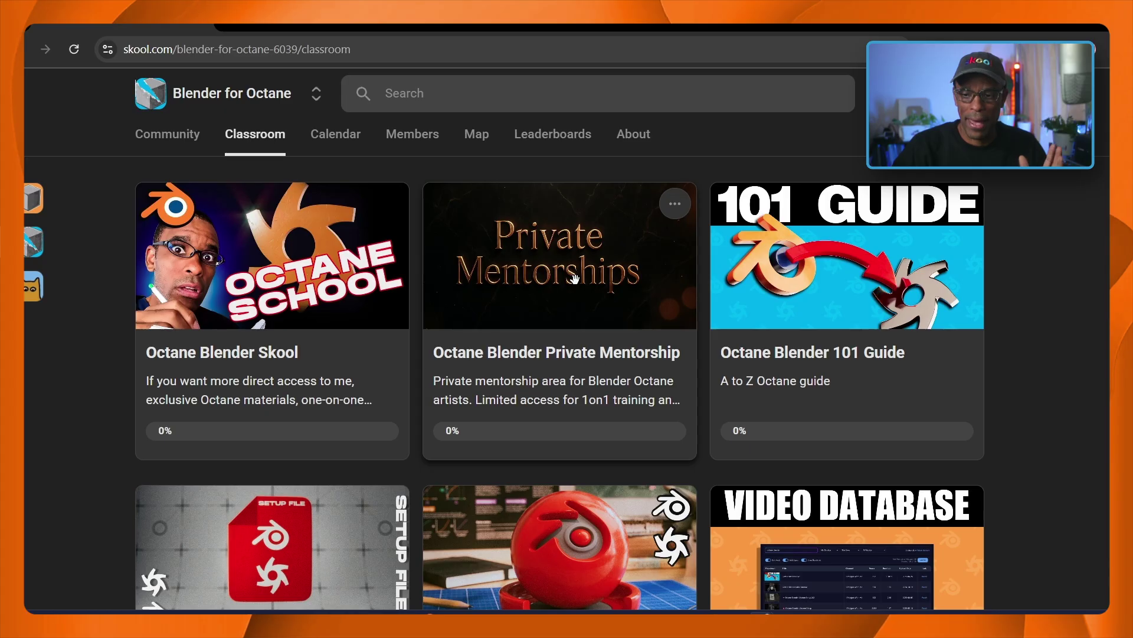
{"action": "left_click", "coordinate": [190, 134]}
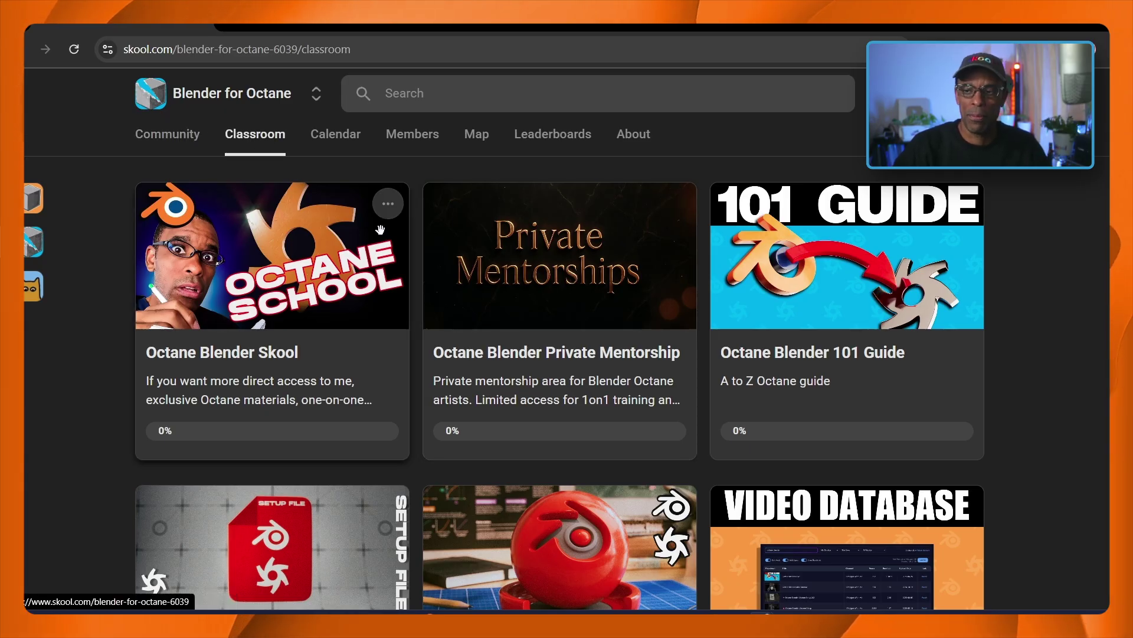